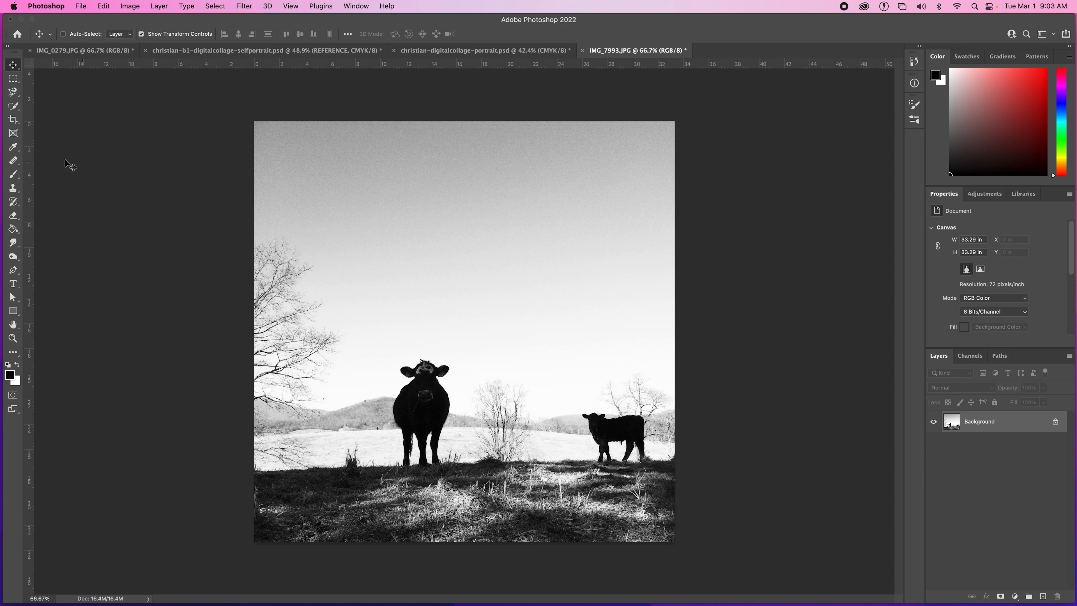
Crop the photo to 10 × 8 in at 300 px/in, keeping all the foreground grass and trimming only sky
click(13, 121)
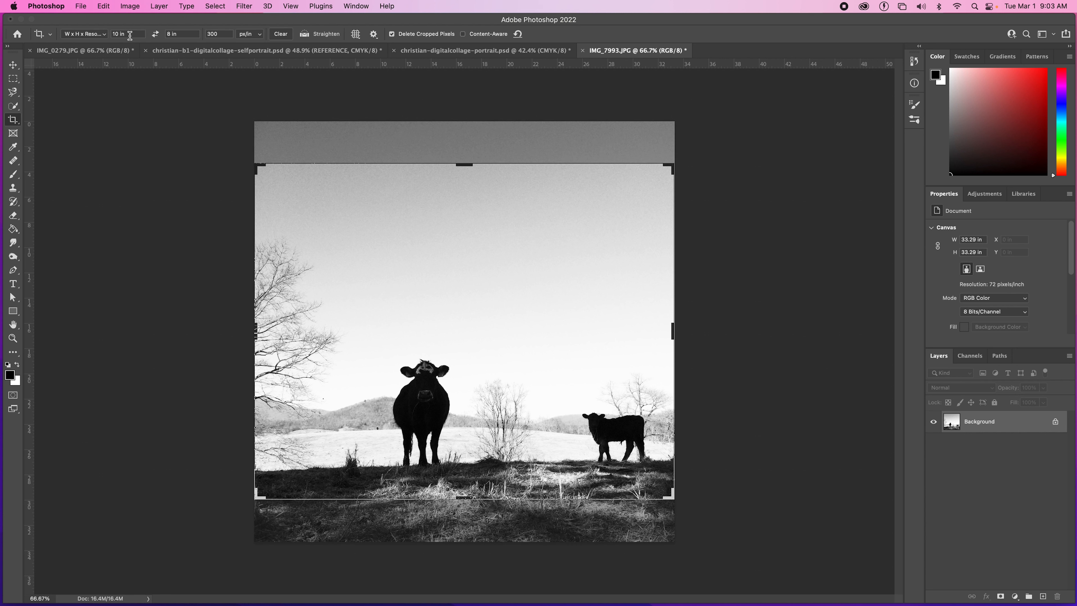
click(156, 35)
click(156, 35)
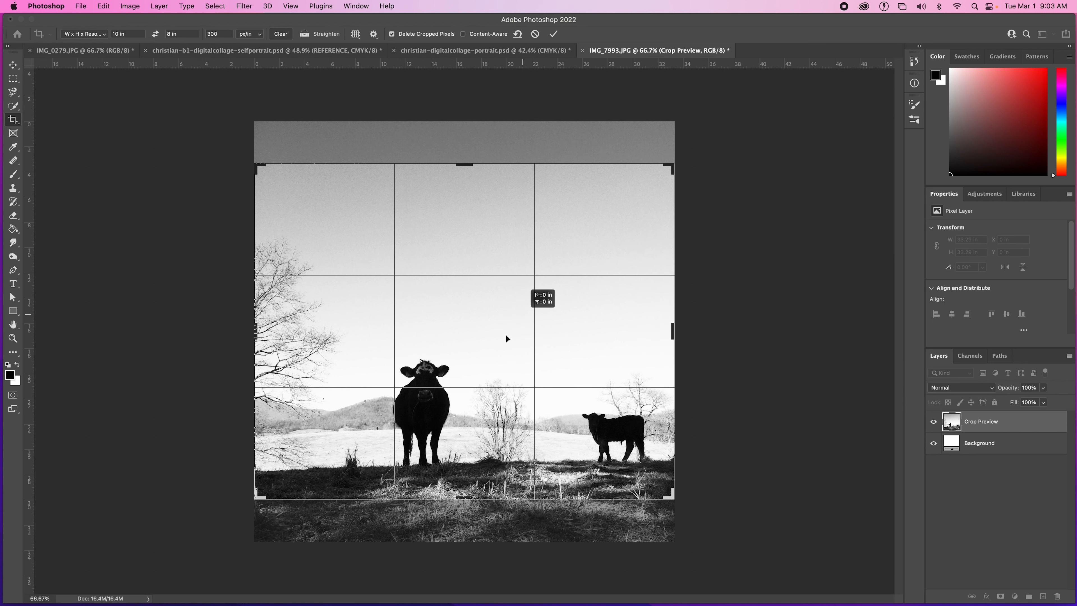
drag(504, 334, 504, 293)
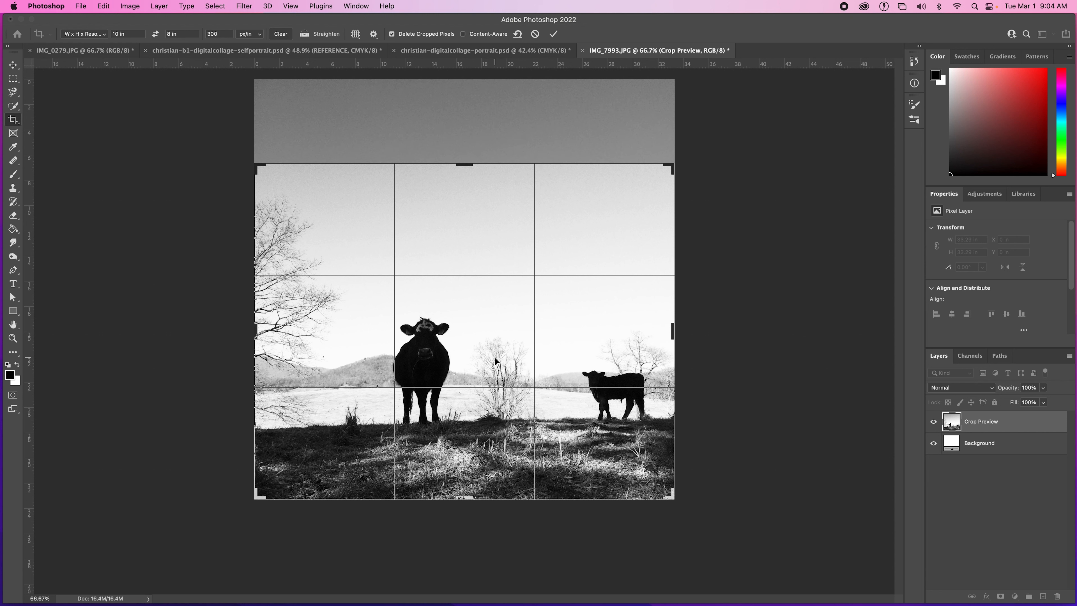
key(Return)
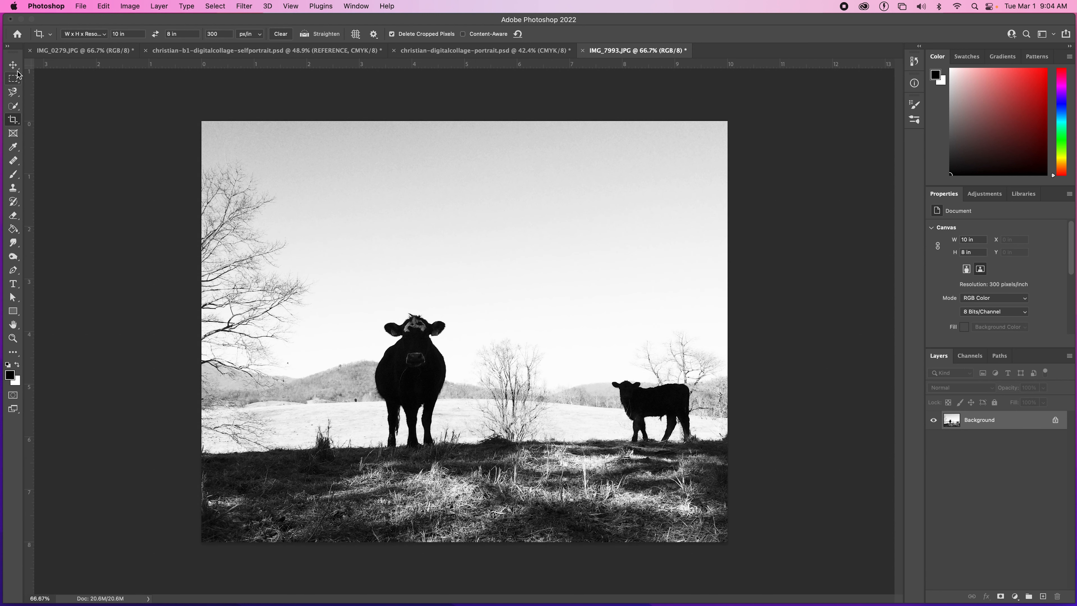
Convert the locked Background into a regular layer named REFERENCE
click(12, 65)
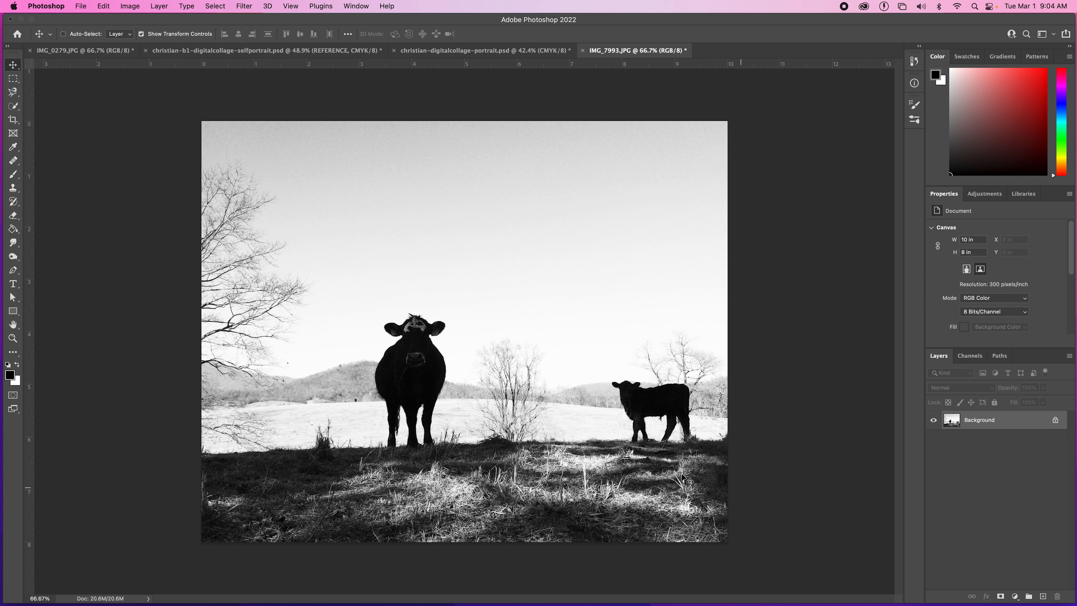
double_click(983, 421)
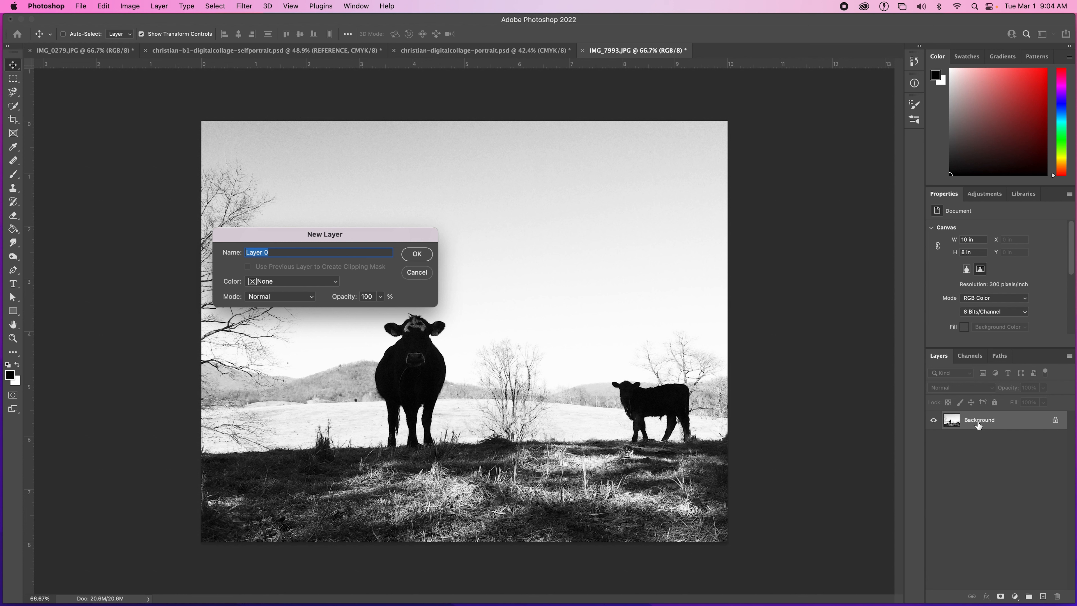
text(REFERENCE)
key(Return)
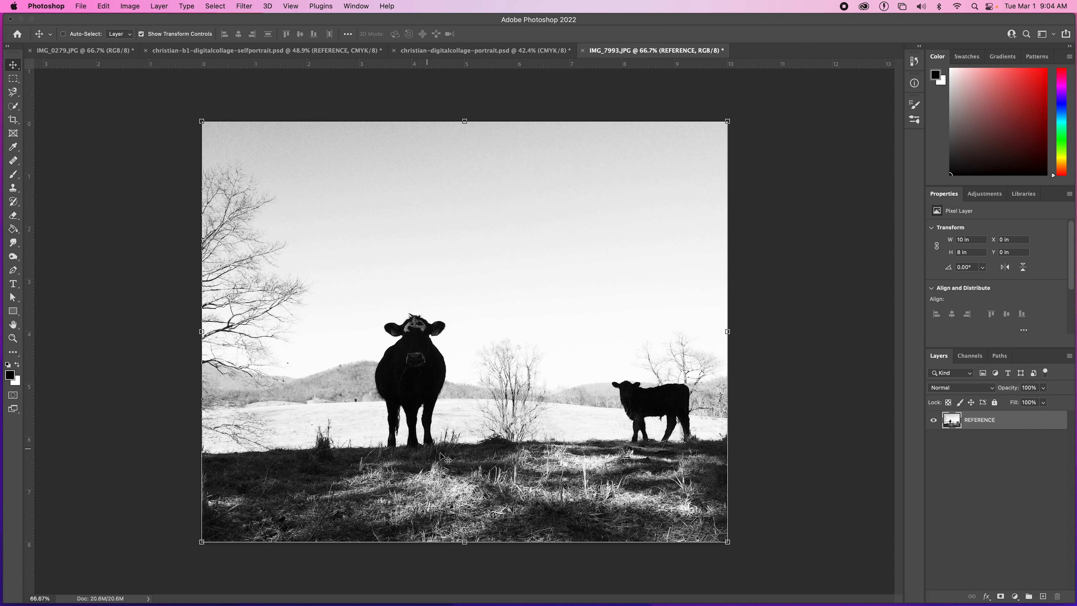
Switch to Finder, search for "texture" and show the contents of the Digital Collage Textures folder as icons
mouse_move(560, 598)
click(465, 591)
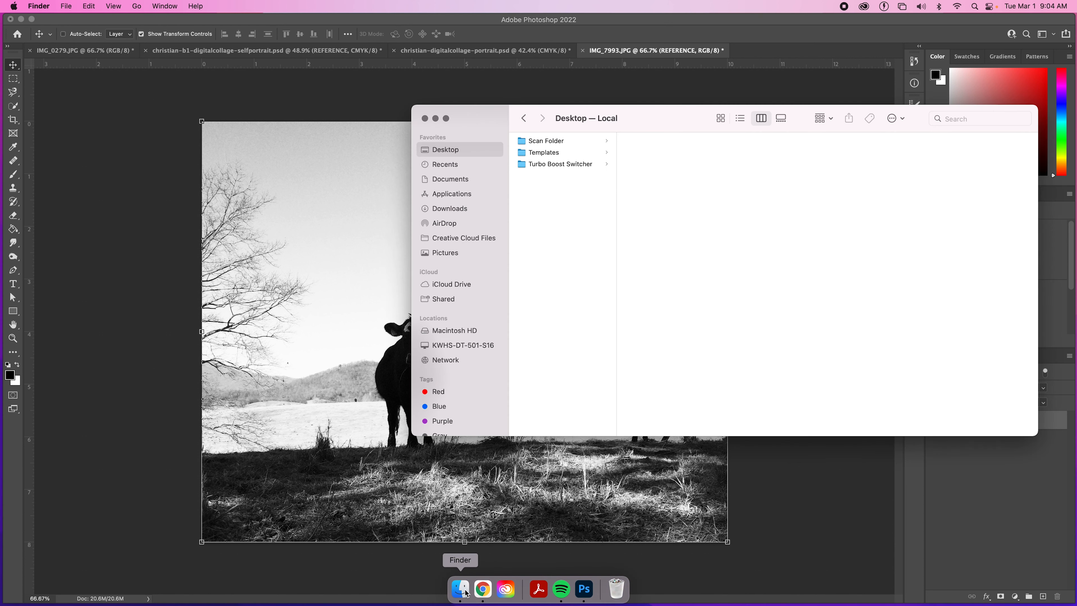
click(962, 120)
text(texture)
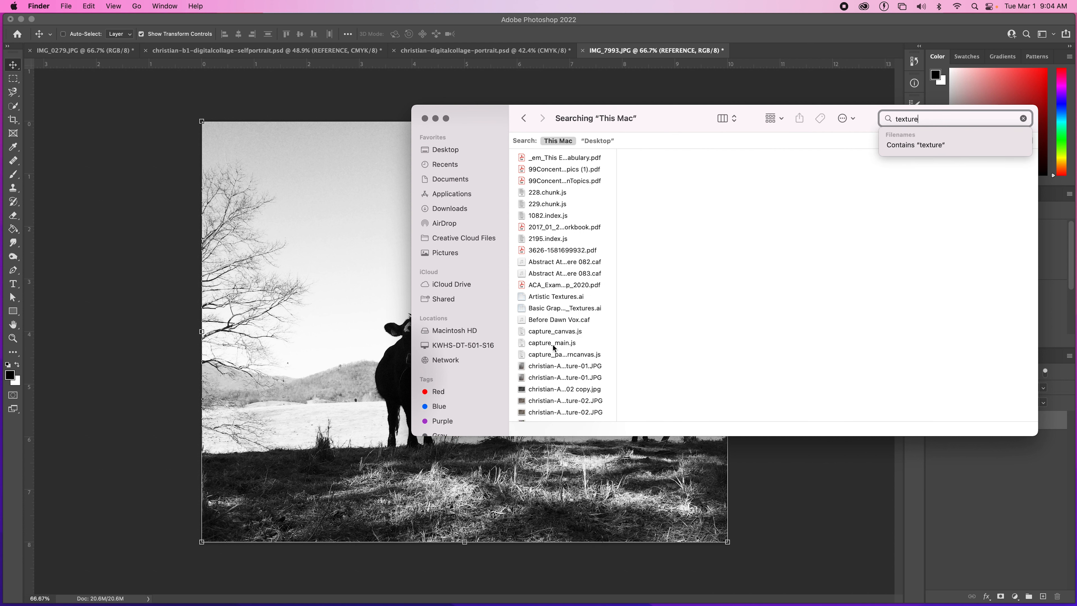
scroll(577, 350, down, 10)
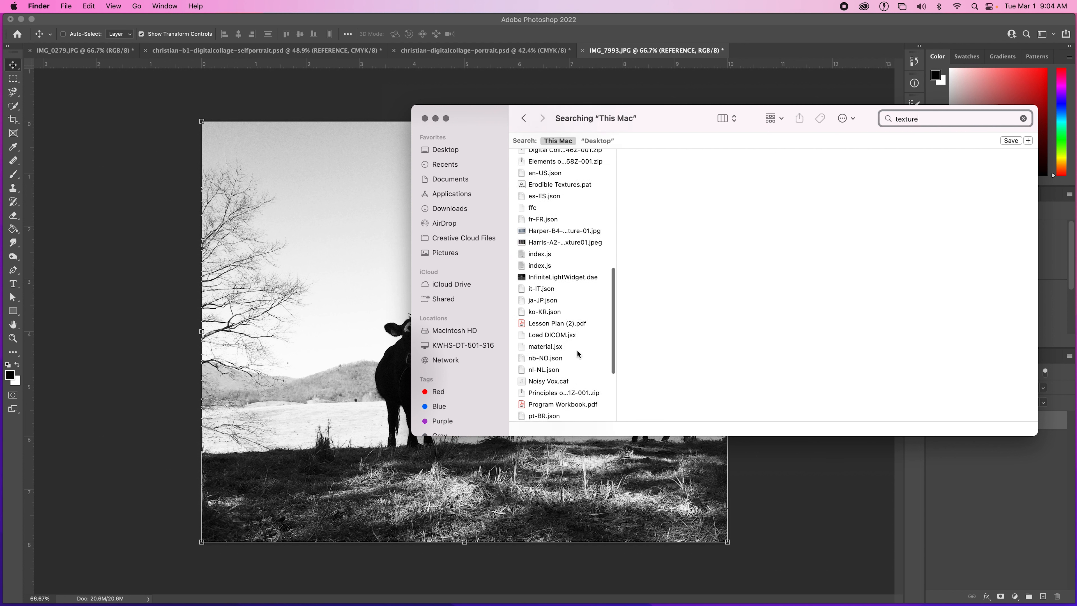
scroll(578, 350, up, 3)
click(573, 237)
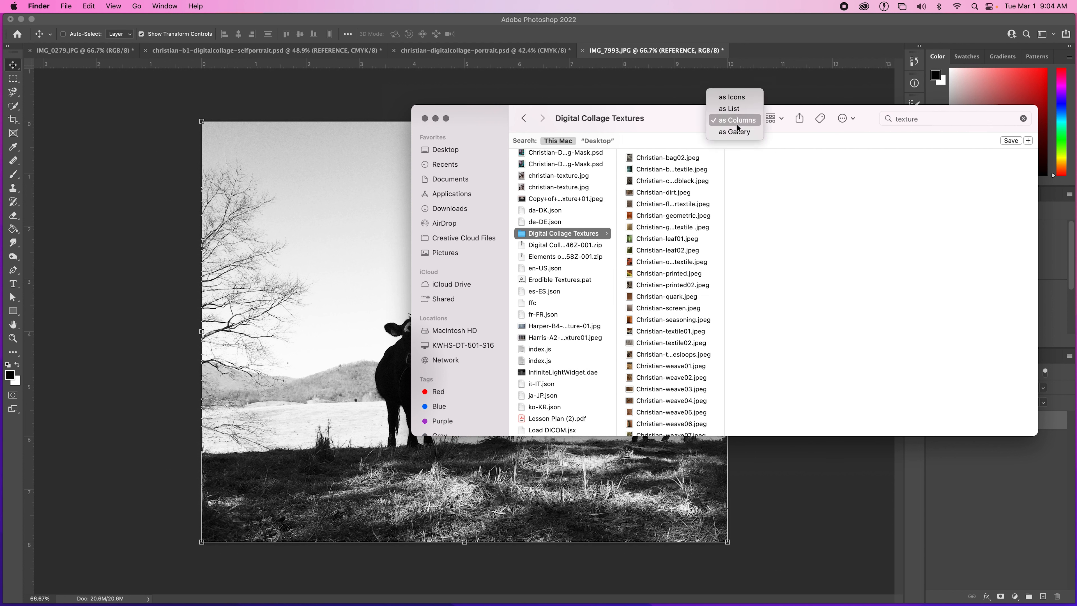
click(732, 97)
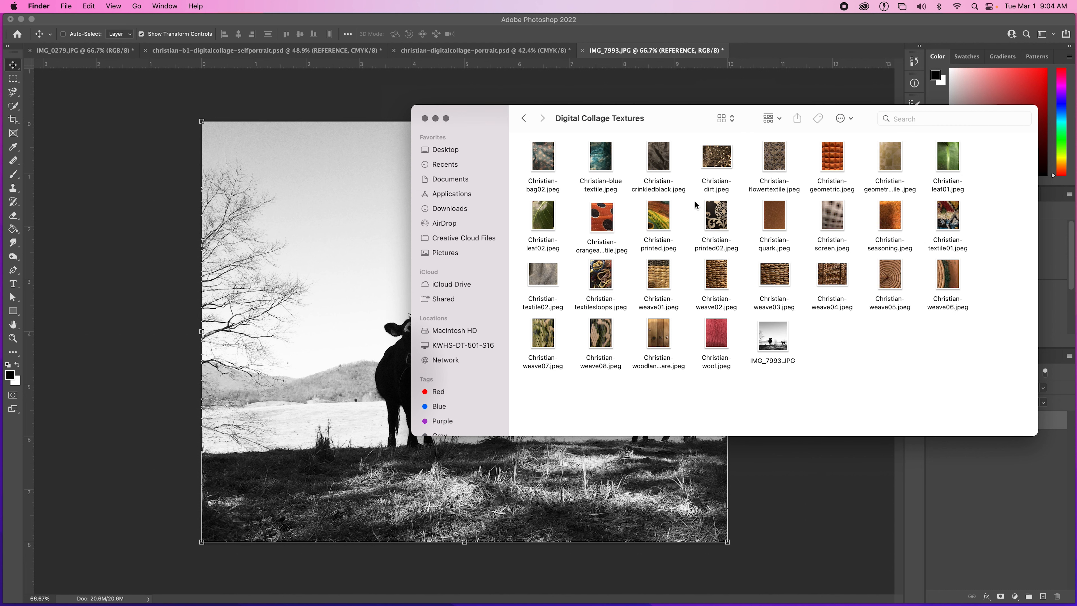
Place the textile01 image in the cow photo, rotated -90° and scaled to about 10.2 × 7.7 in over the ground
drag(950, 217, 320, 426)
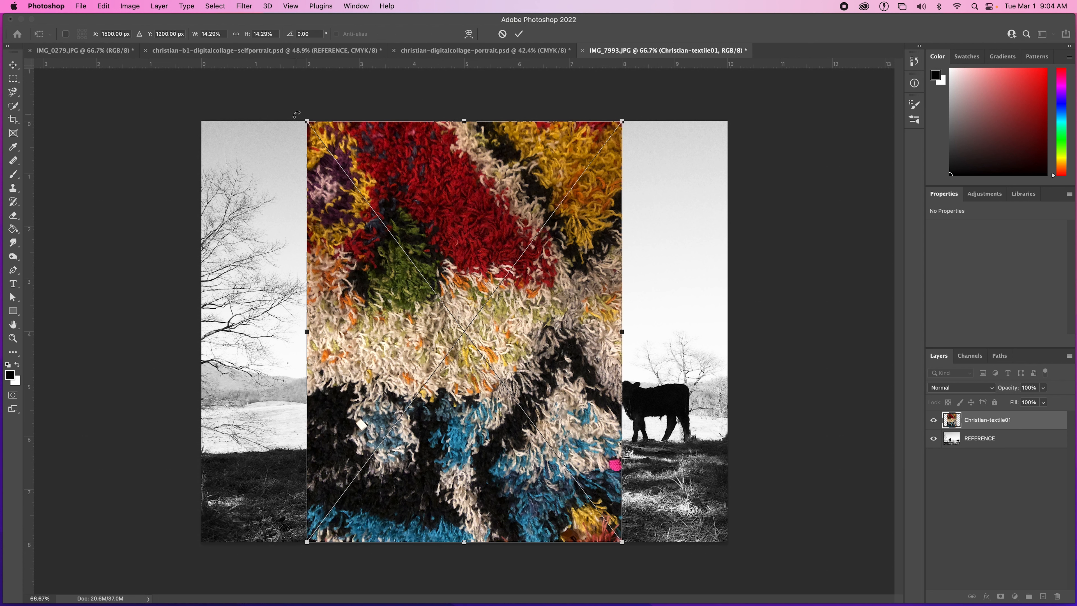
drag(296, 114, 198, 525)
drag(407, 419, 382, 452)
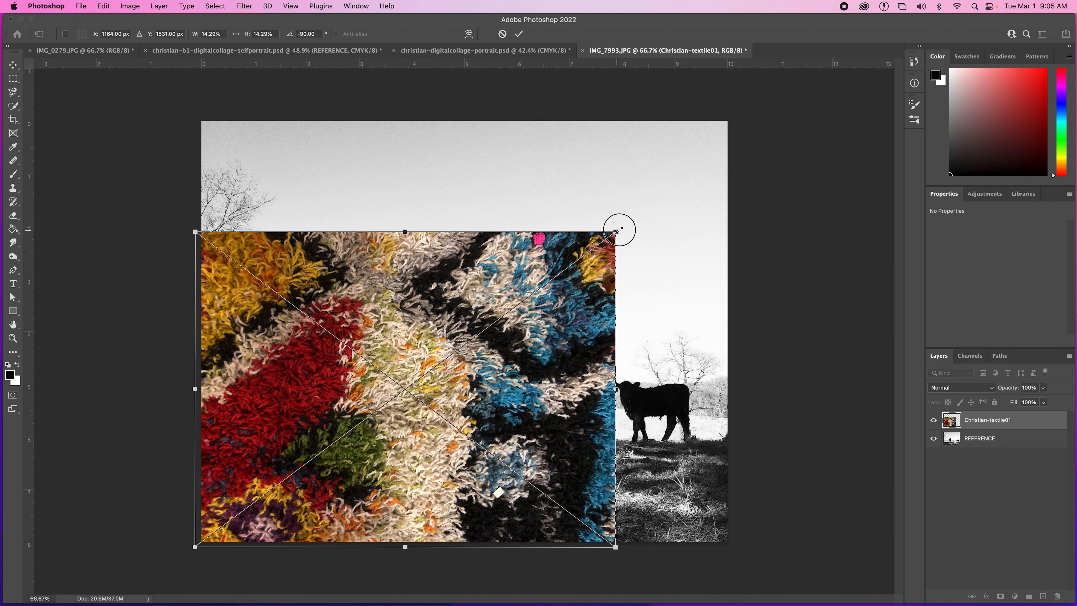
drag(622, 227, 748, 158)
double_click(508, 399)
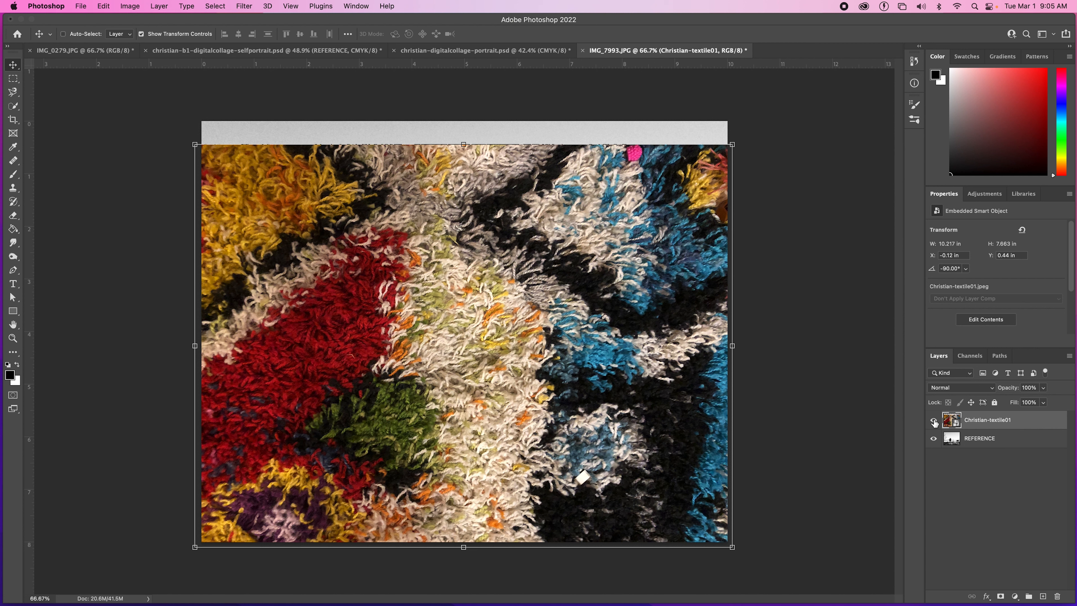
Hide the textile layer and select the grassy foreground on the REFERENCE layer with Quick Selection
click(934, 421)
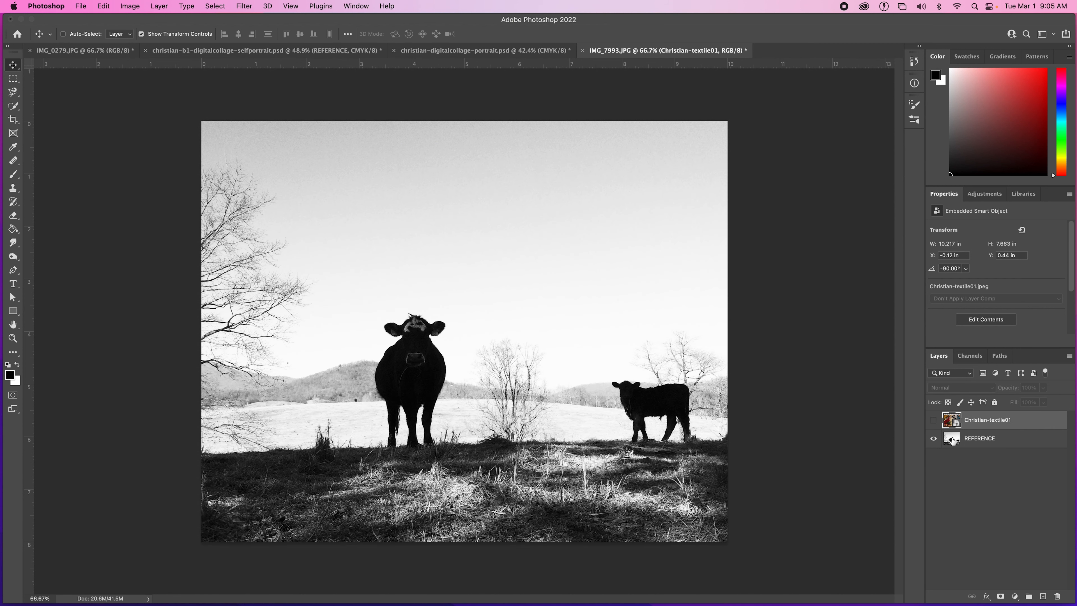
click(953, 441)
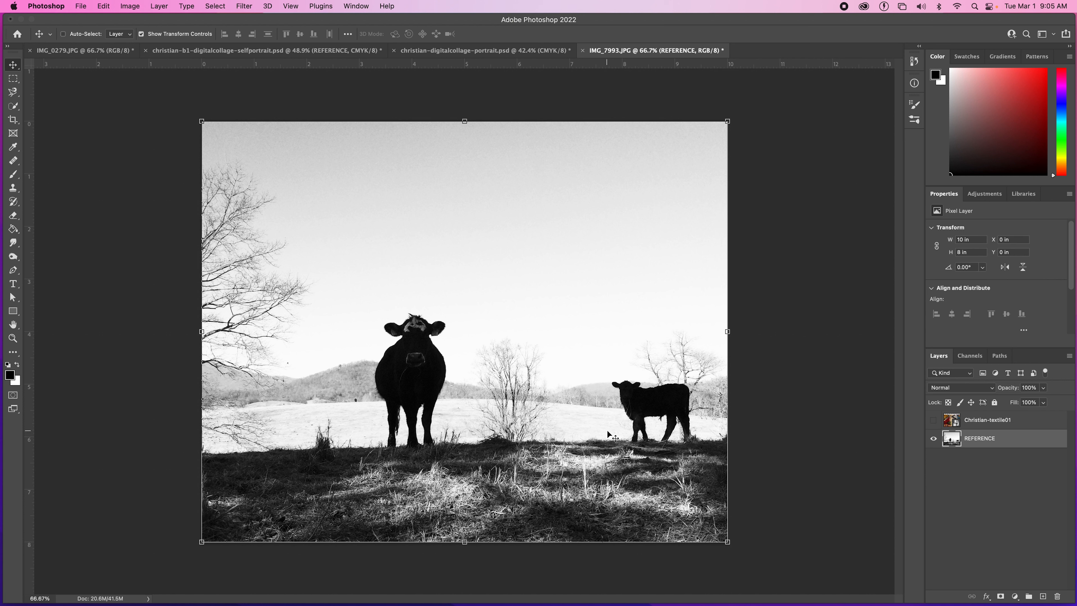
key(w)
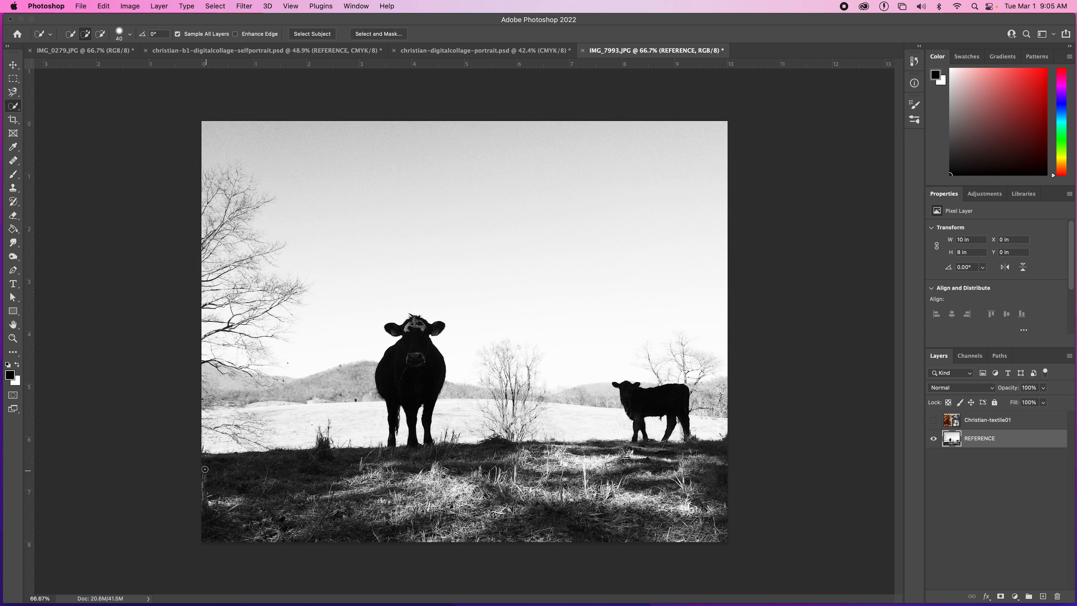
mouse_move(222, 464)
mouse_down()
mouse_move(324, 465)
mouse_move(334, 496)
mouse_move(593, 484)
mouse_move(679, 521)
mouse_move(546, 527)
mouse_move(751, 522)
mouse_move(728, 501)
mouse_move(718, 450)
mouse_move(230, 457)
mouse_up()
Open the ground selection in Select and Mask and refine its edge along the grass line from the photo's left border
click(374, 34)
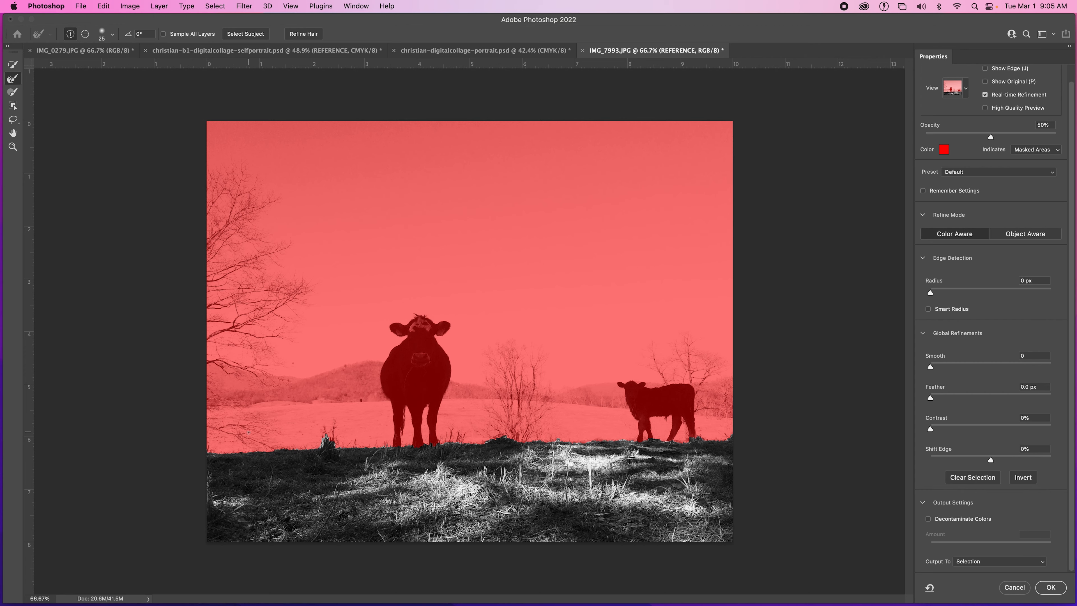
key(super+equal)
key(super+equal)
key(super+equal)
key(super+equal)
drag(270, 408, 298, 365)
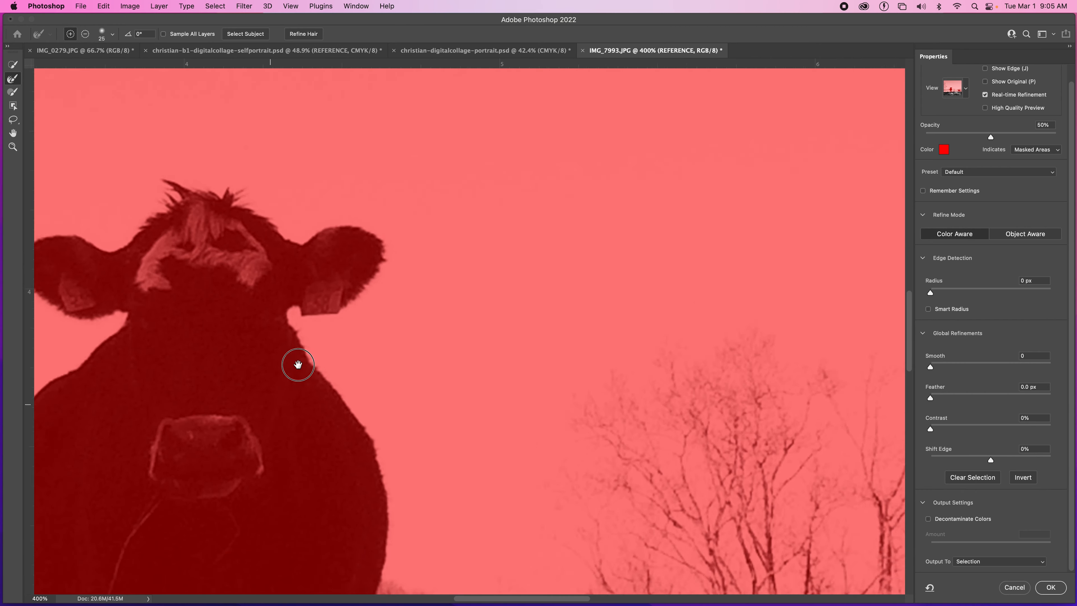
scroll(298, 365, down, 10)
scroll(277, 469, left, 15)
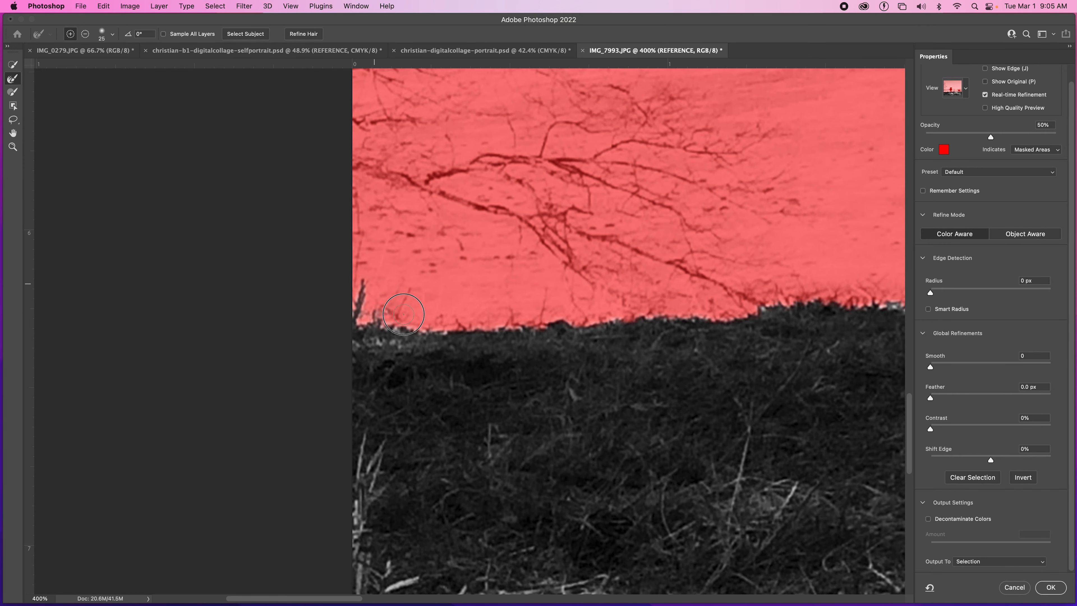
mouse_move(403, 314)
mouse_down()
mouse_move(427, 301)
mouse_move(452, 318)
mouse_move(531, 303)
mouse_move(591, 322)
mouse_move(687, 321)
mouse_move(785, 304)
mouse_move(770, 295)
mouse_move(827, 297)
mouse_move(352, 344)
mouse_move(418, 357)
mouse_move(504, 335)
mouse_move(542, 286)
mouse_move(527, 214)
mouse_move(577, 221)
mouse_move(610, 181)
mouse_move(608, 293)
mouse_move(644, 342)
mouse_move(727, 314)
mouse_move(730, 291)
mouse_move(783, 351)
mouse_move(827, 346)
mouse_move(865, 323)
mouse_move(783, 354)
mouse_move(291, 360)
mouse_move(548, 361)
mouse_move(709, 314)
mouse_up()
Brush the Refine Edge along the grass blades beside the large cow's hooves and over the mound by the bare bush
scroll(729, 275, right, 5)
scroll(729, 275, up, 2)
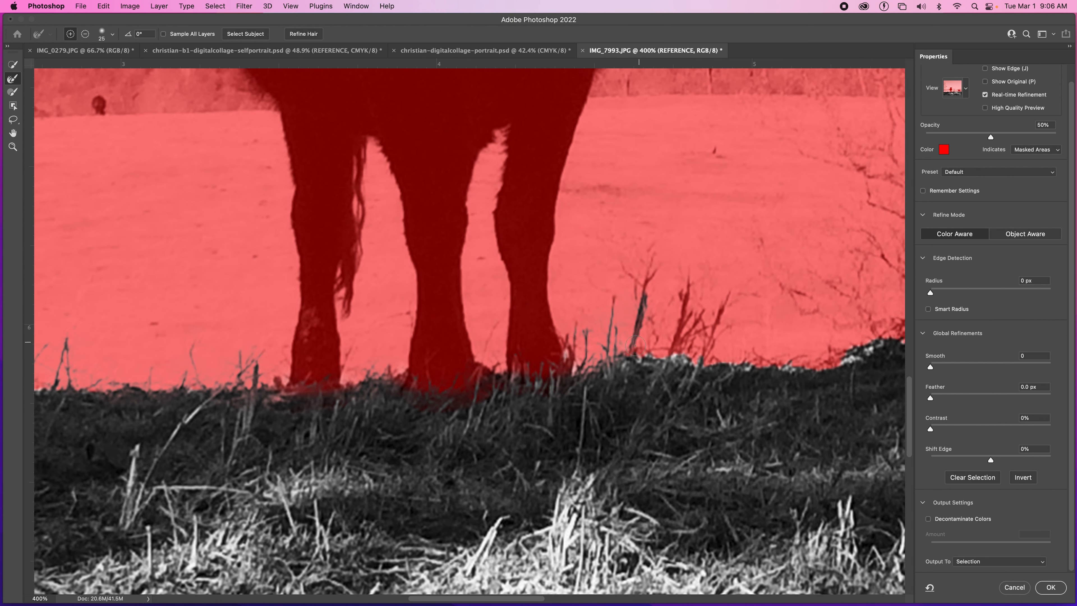
mouse_move(642, 356)
mouse_down()
mouse_move(679, 342)
mouse_move(685, 352)
mouse_move(701, 299)
mouse_move(730, 318)
mouse_move(715, 342)
mouse_move(707, 334)
mouse_move(722, 302)
mouse_up()
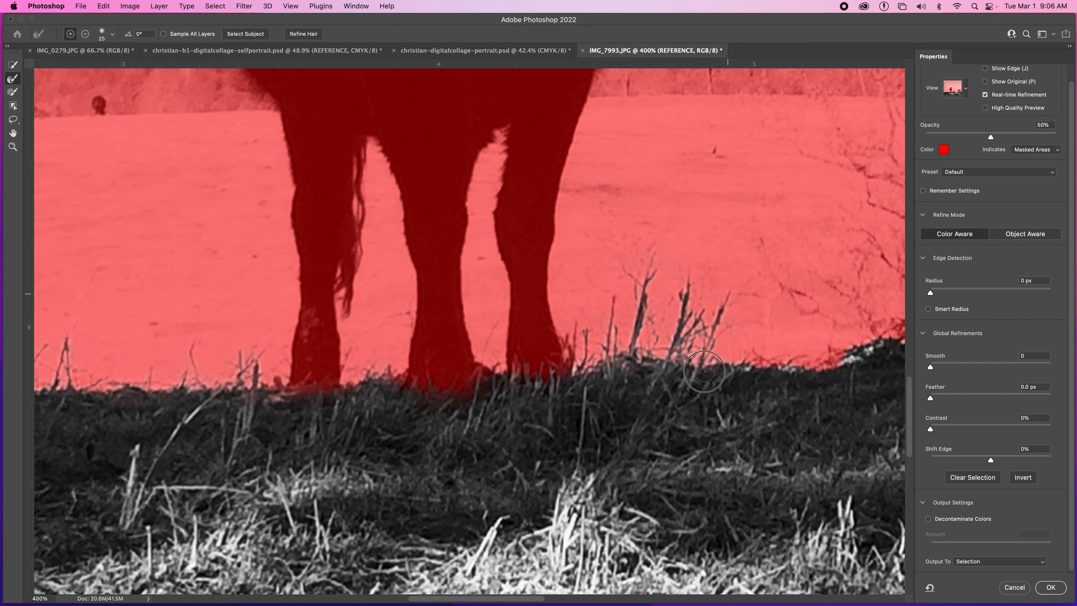
mouse_move(795, 365)
mouse_down()
mouse_move(448, 390)
mouse_move(516, 382)
mouse_up()
mouse_move(613, 353)
mouse_down()
mouse_move(627, 369)
mouse_move(694, 385)
mouse_move(674, 374)
mouse_move(802, 387)
mouse_move(789, 373)
mouse_move(879, 372)
mouse_move(900, 365)
mouse_move(892, 358)
mouse_move(861, 401)
mouse_up()
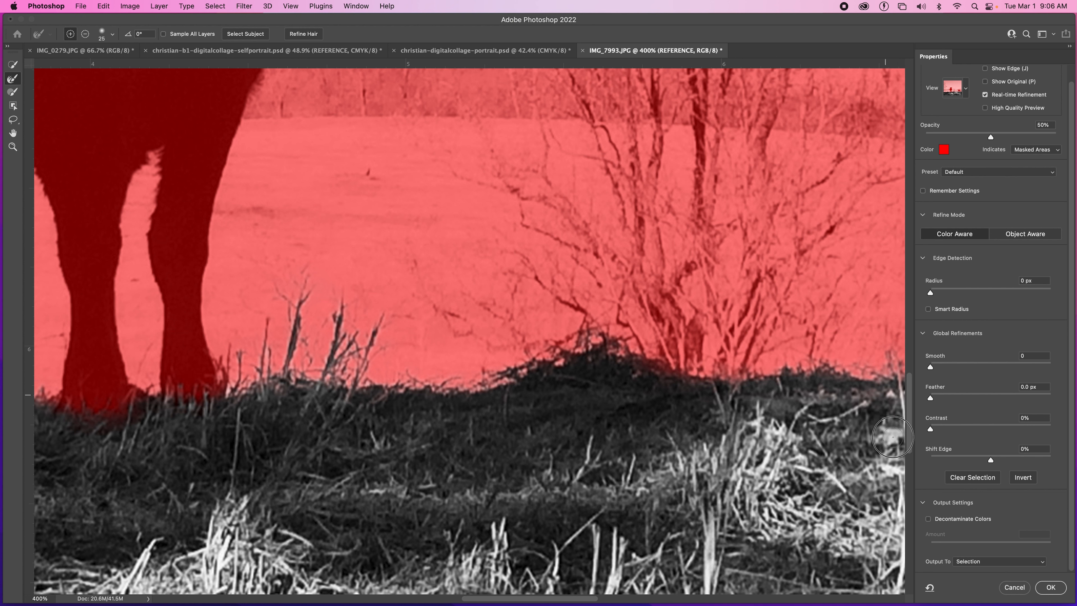
scroll(618, 353, left, 3)
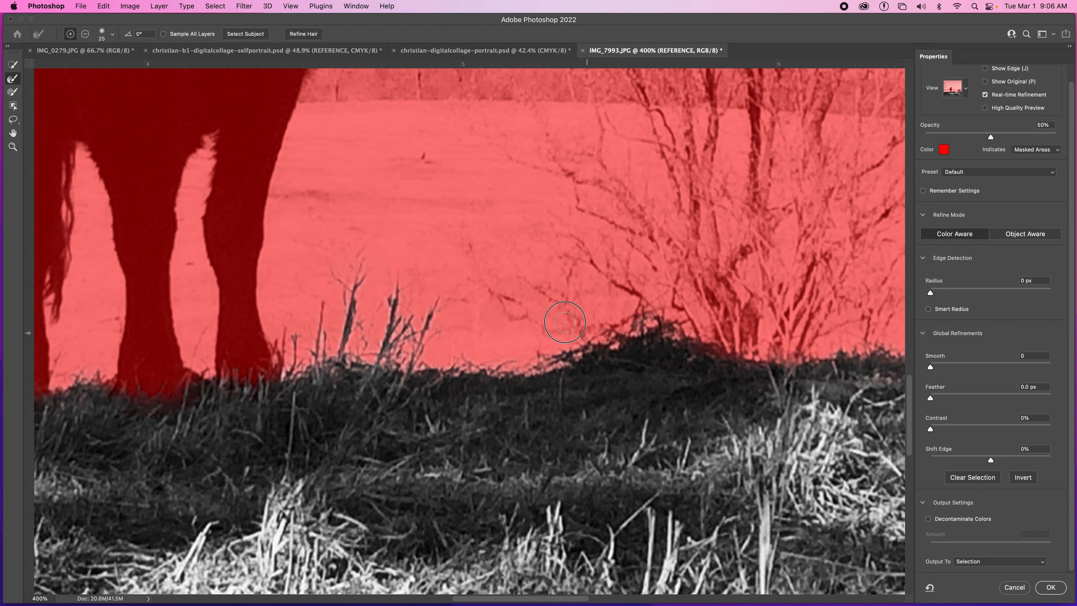
mouse_move(631, 325)
mouse_down()
mouse_move(655, 316)
mouse_move(719, 356)
mouse_up()
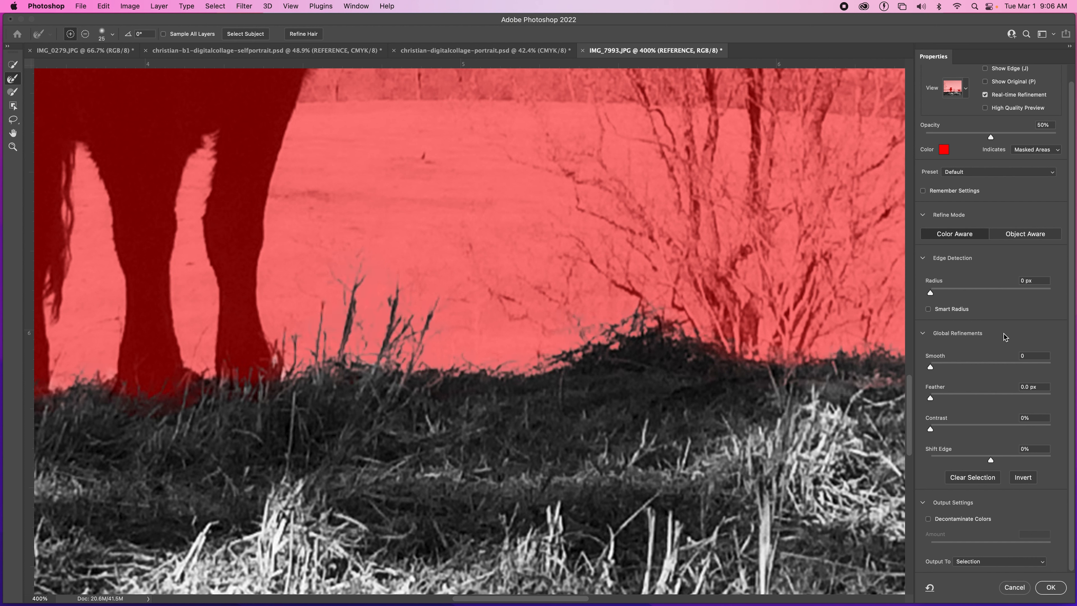
Keep the refinement output as Selection and apply it
click(1001, 560)
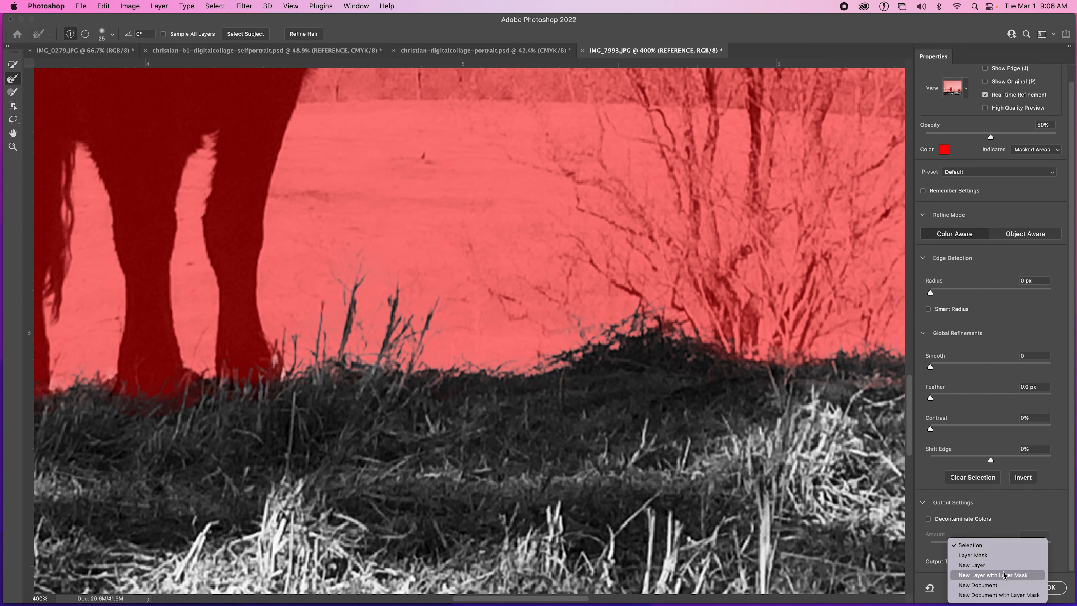
click(1000, 545)
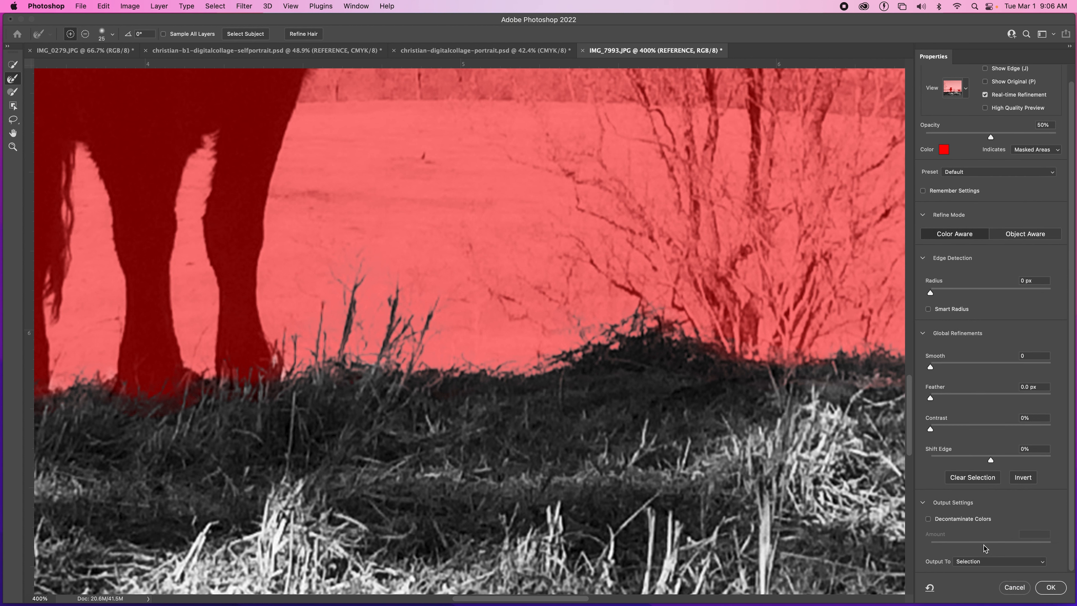
click(1051, 588)
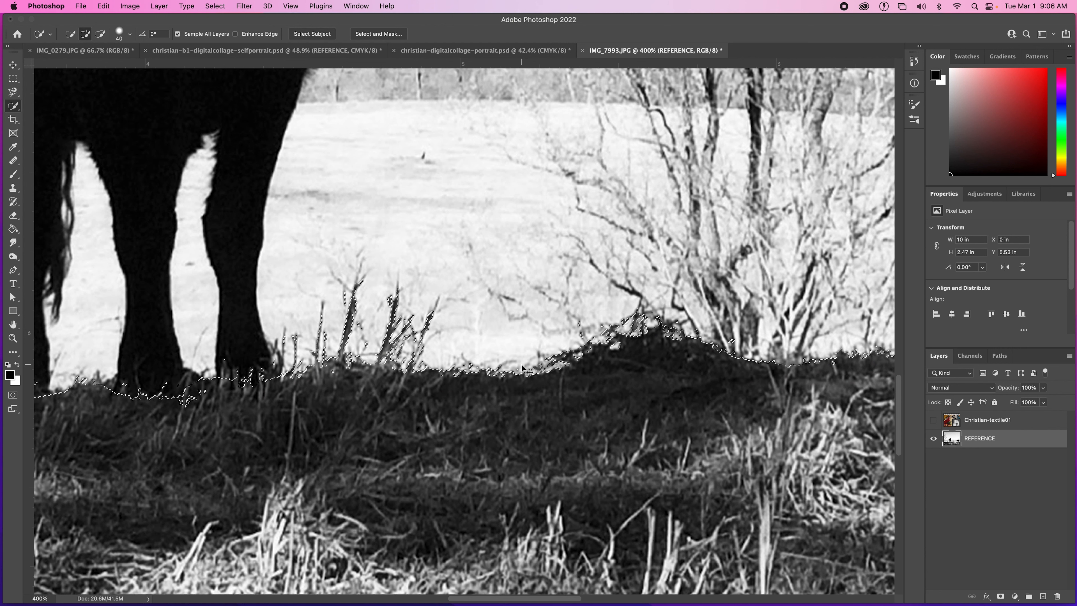
Show the textile layer again and add a layer mask to it from the ground selection
key(super+minus)
key(super+minus)
key(super+0)
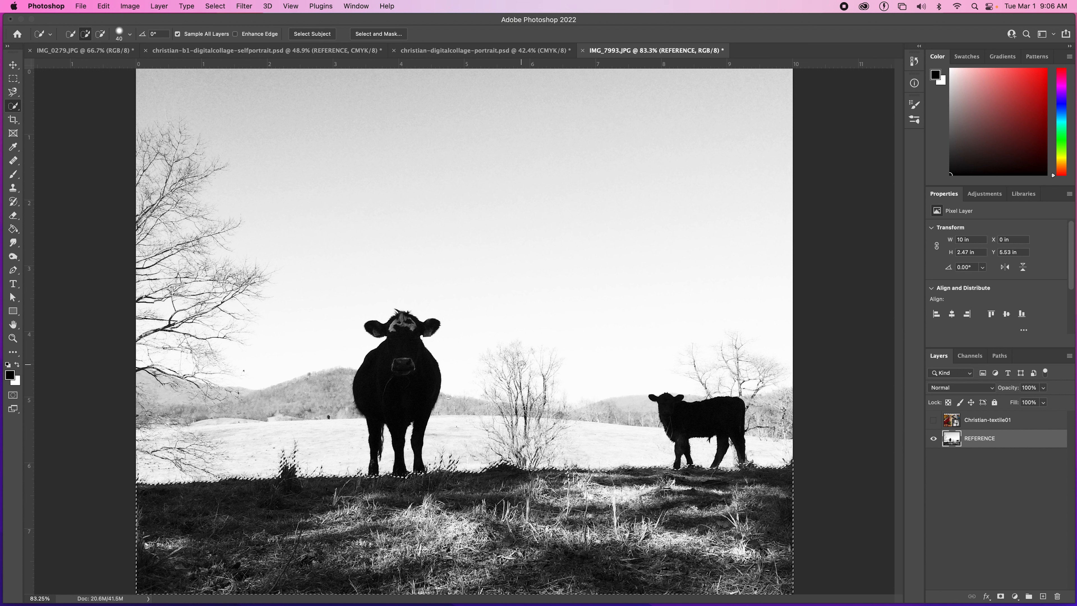
click(934, 420)
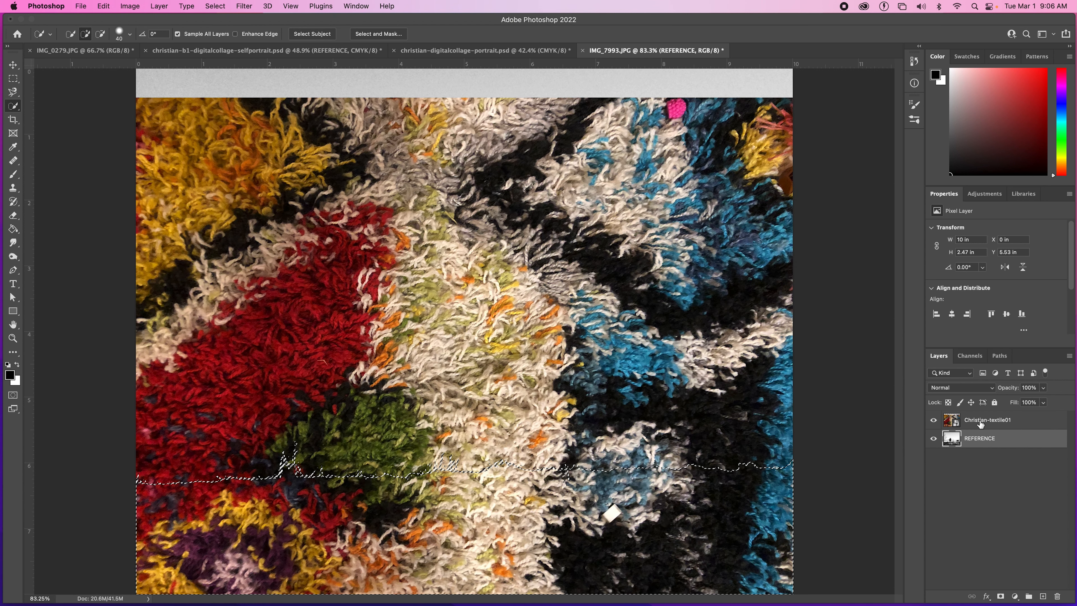
key(alt+bracketright)
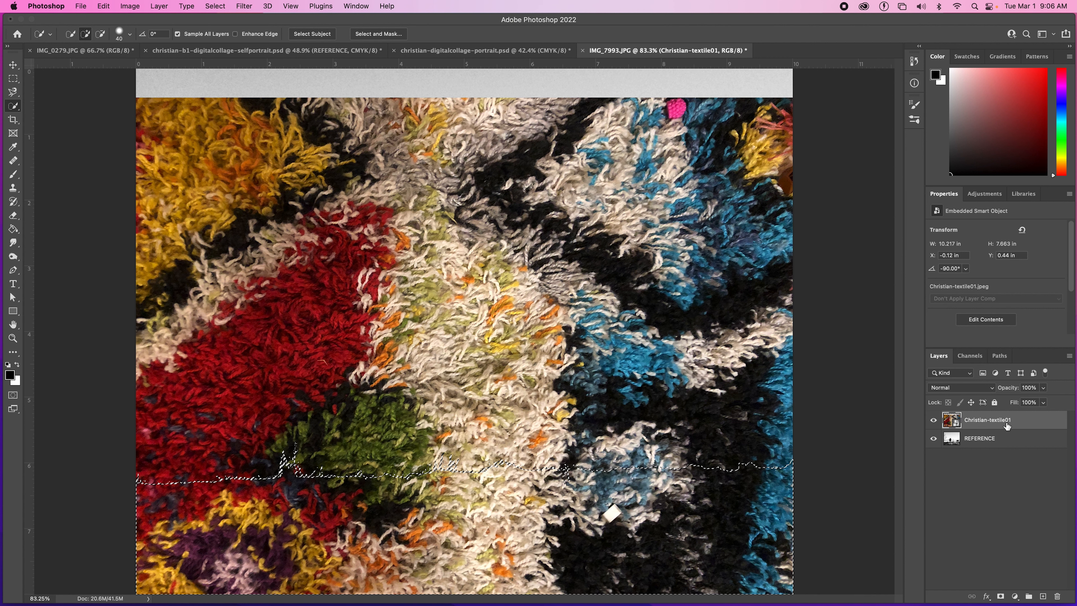
click(1000, 597)
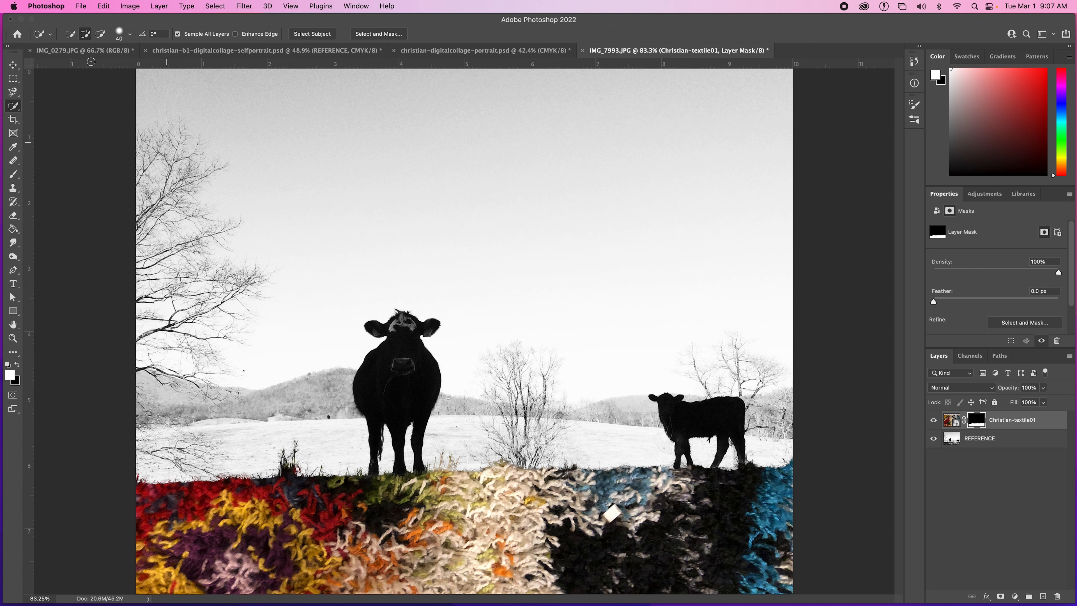
Place the texture image Christian-printed.jpeg from the Digital Collage Textures folder into the cow photo
click(13, 65)
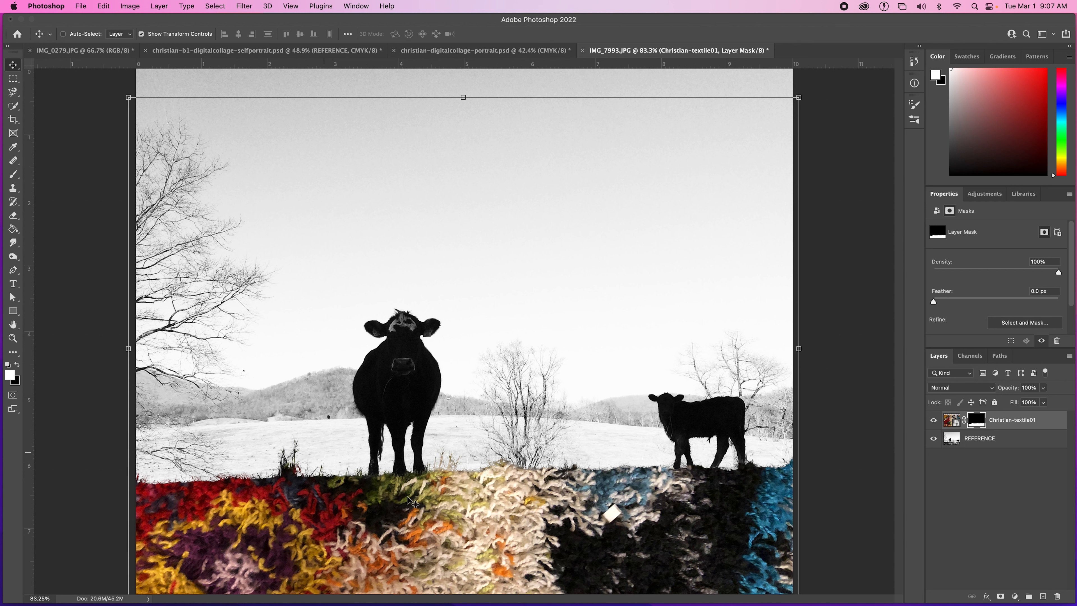
click(460, 593)
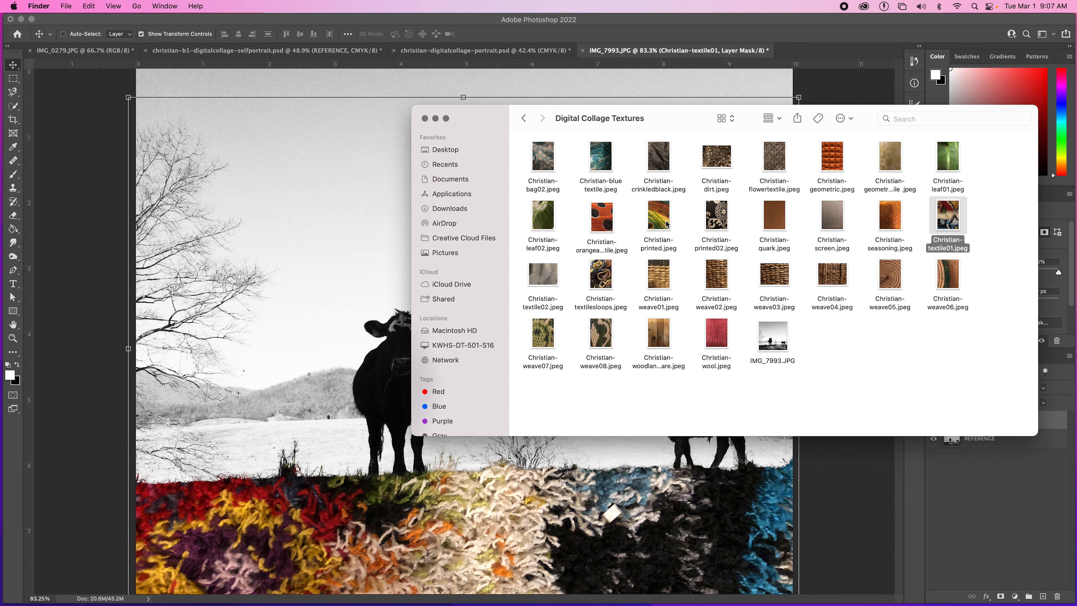
drag(667, 225, 299, 322)
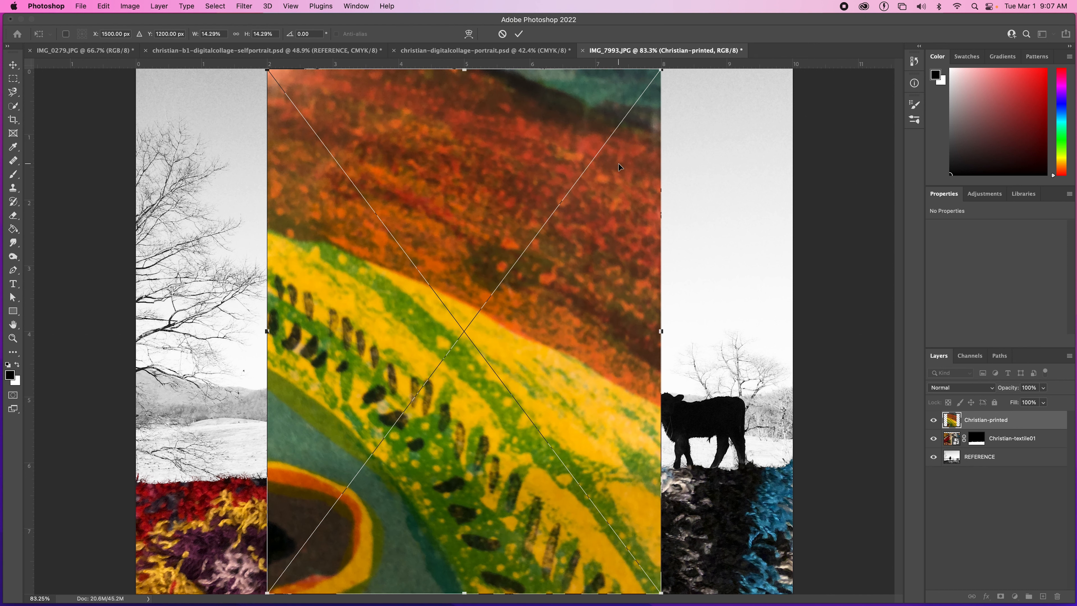
Rotate the placed printed texture to -30° and enlarge it to about 23.44% so it covers most of the photo
key(super+minus)
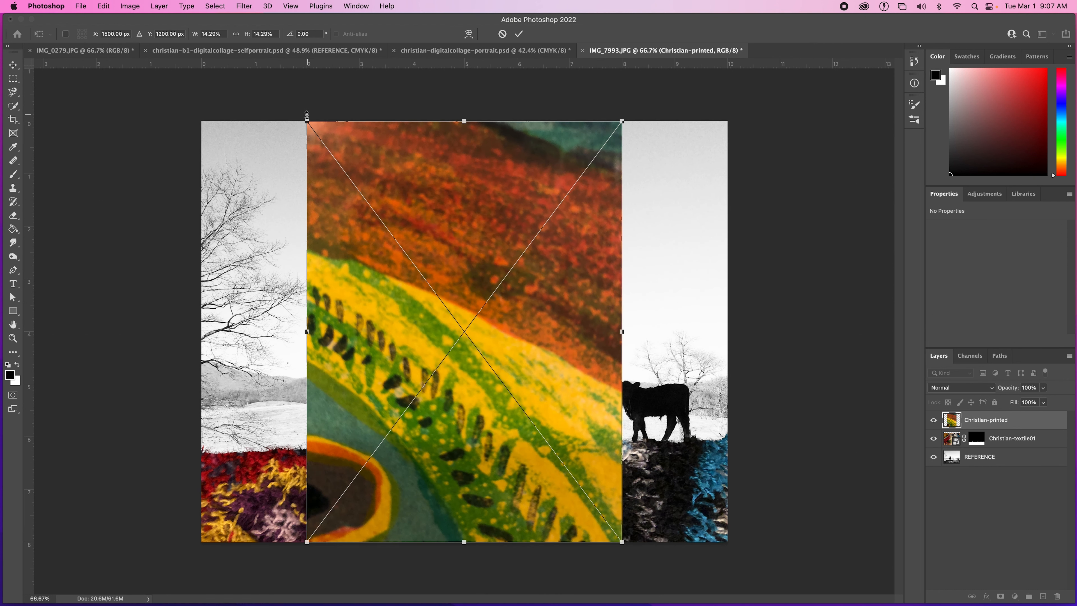
drag(298, 114, 191, 211)
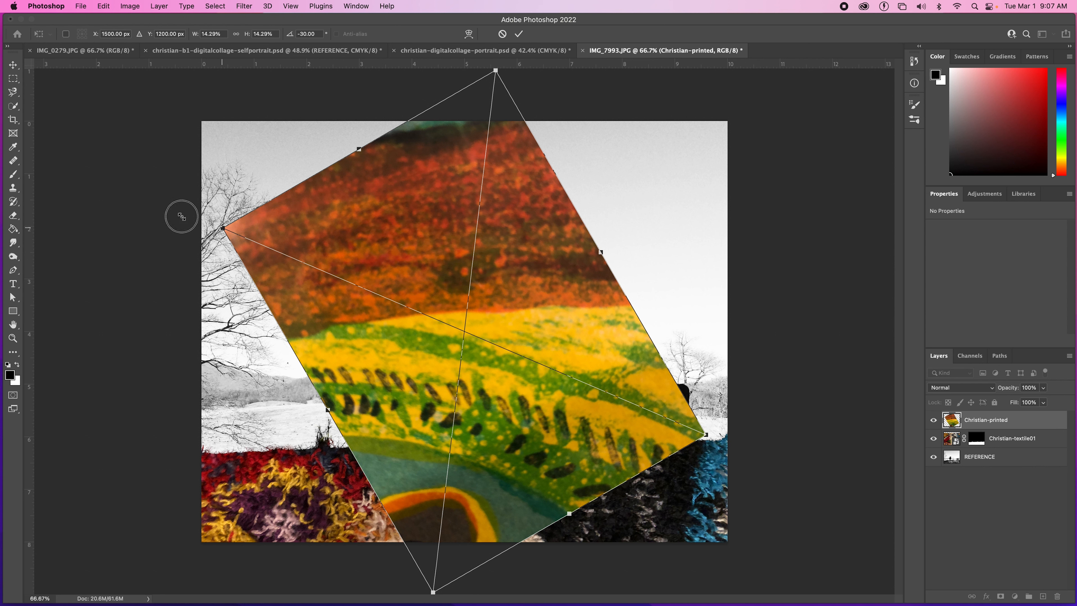
drag(182, 216, 77, 163)
drag(461, 472, 433, 378)
drag(634, 361, 791, 457)
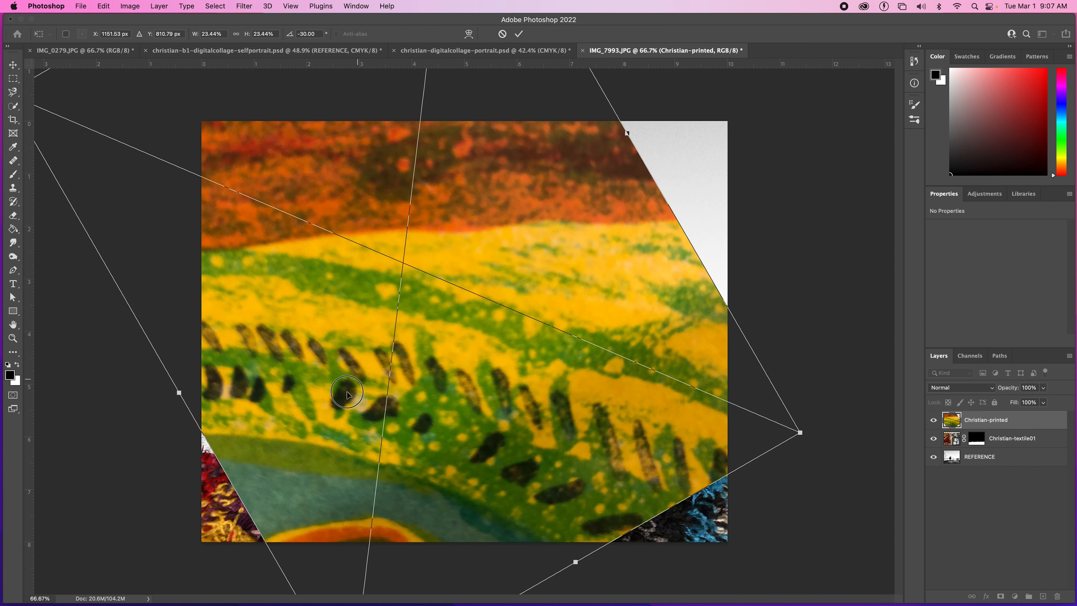
Reposition the printed texture over the field, rotate it to -45° and commit the placement
drag(347, 395, 336, 422)
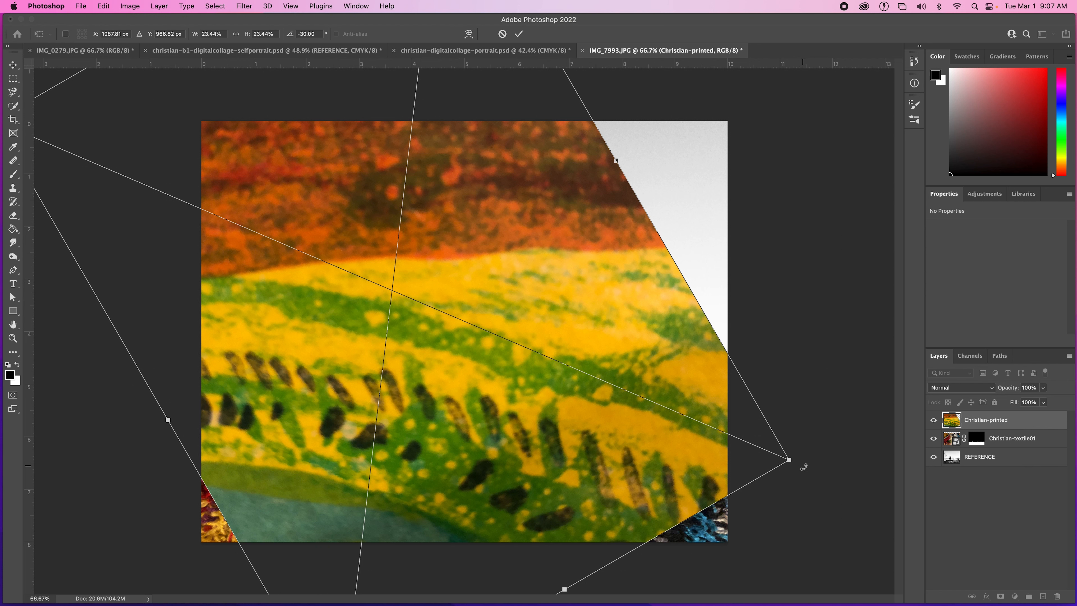
drag(811, 456, 826, 376)
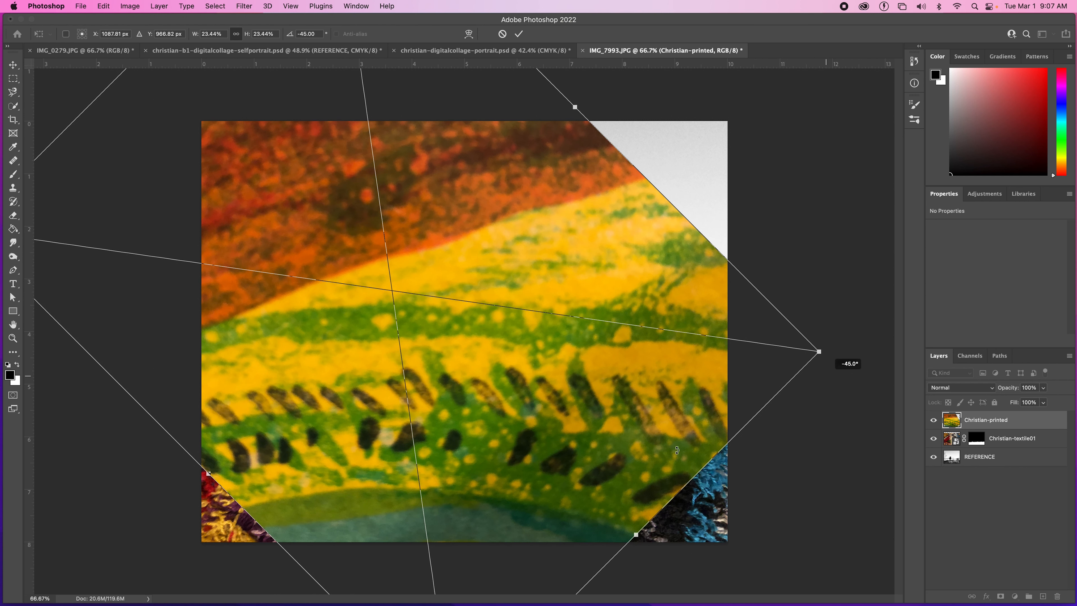
drag(611, 454, 636, 453)
key(Return)
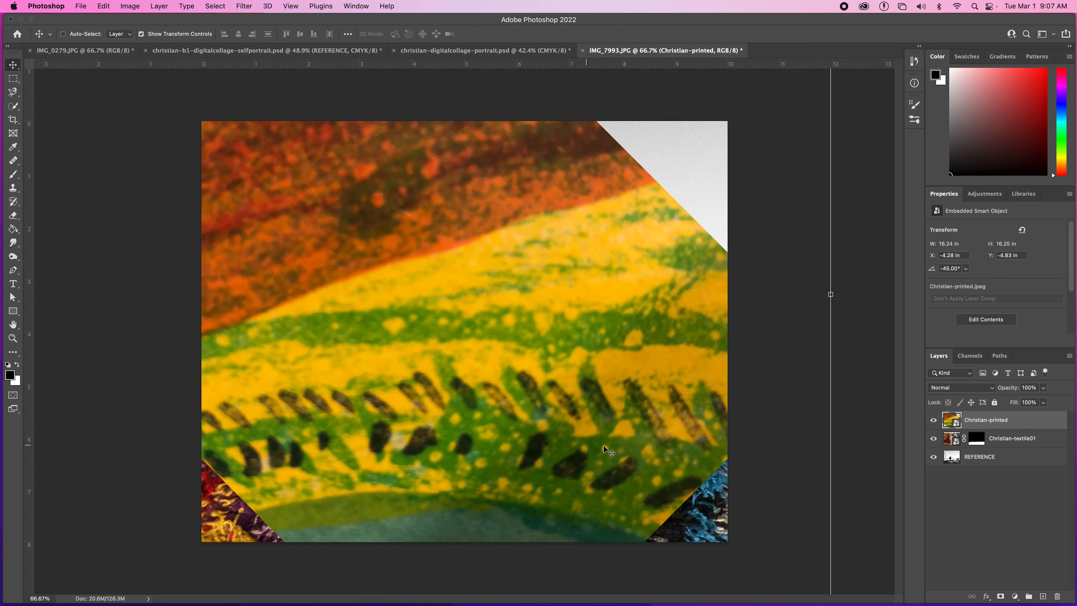
Hide the Christian-printed layer and quick-select the snowy field on the REFERENCE layer across the photo, leaving out the calf's legs
click(933, 420)
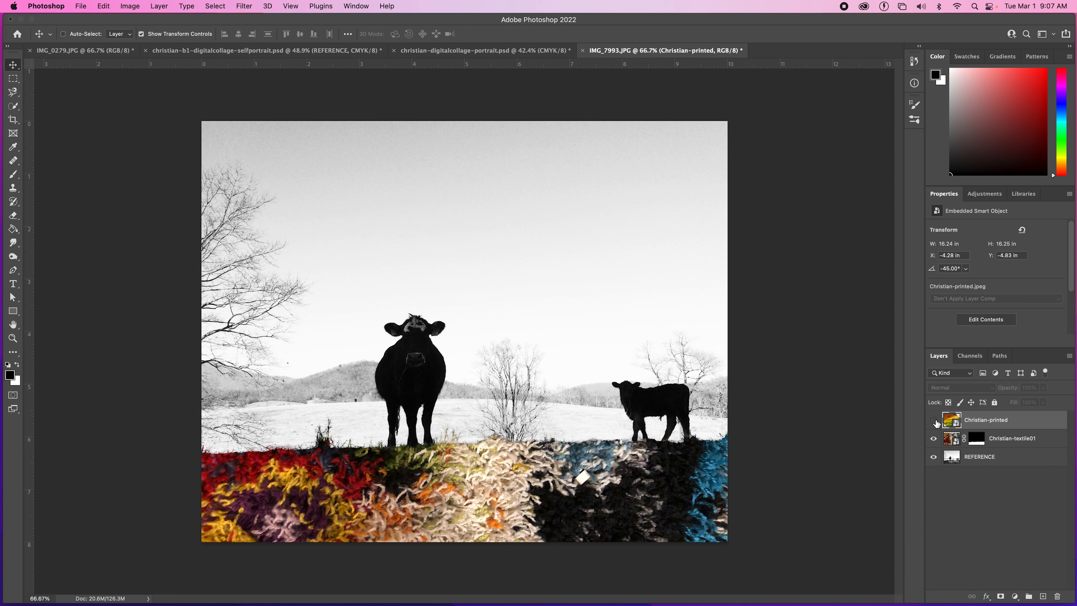
click(979, 462)
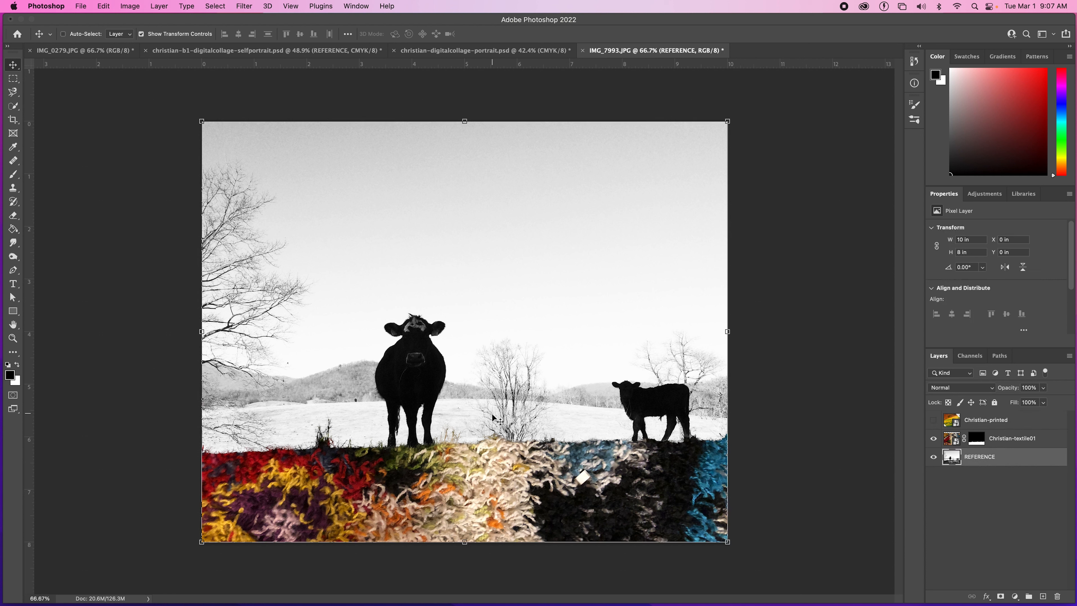
key(super+equal)
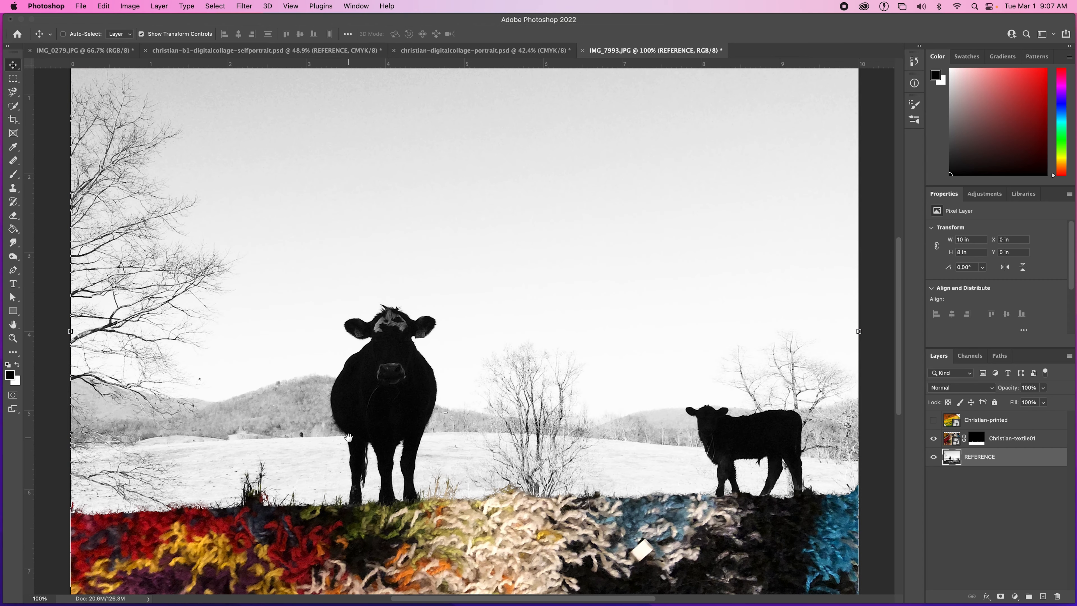
drag(295, 436, 298, 254)
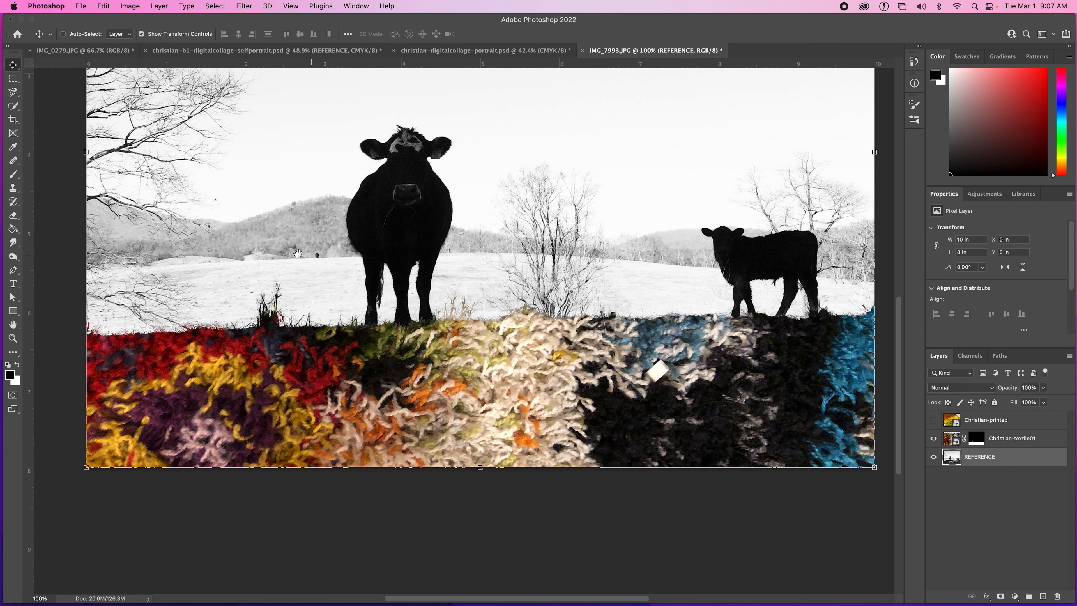
click(12, 107)
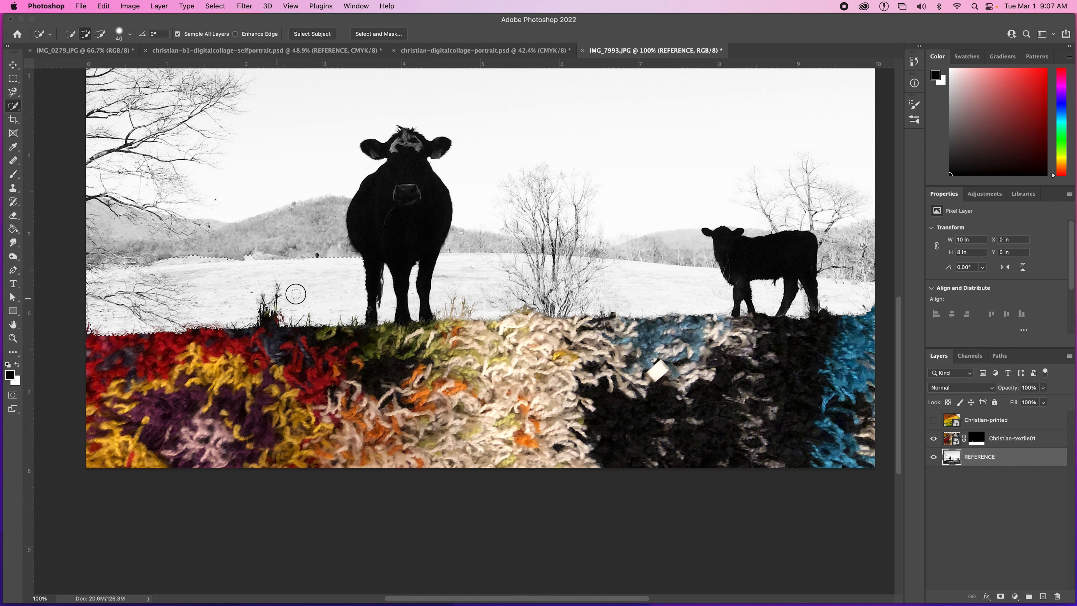
mouse_move(295, 294)
mouse_down()
mouse_move(387, 312)
mouse_move(383, 297)
mouse_move(412, 304)
mouse_move(418, 289)
mouse_move(449, 286)
mouse_move(617, 280)
mouse_move(800, 304)
mouse_move(861, 294)
mouse_move(776, 301)
mouse_move(789, 293)
mouse_move(798, 305)
mouse_up()
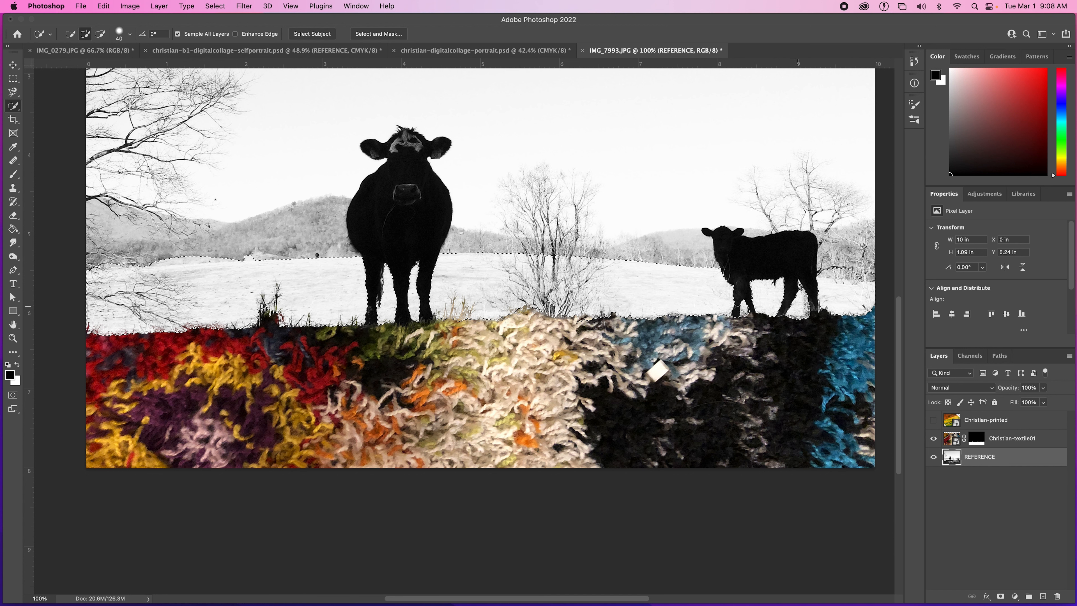
alt+click(737, 311)
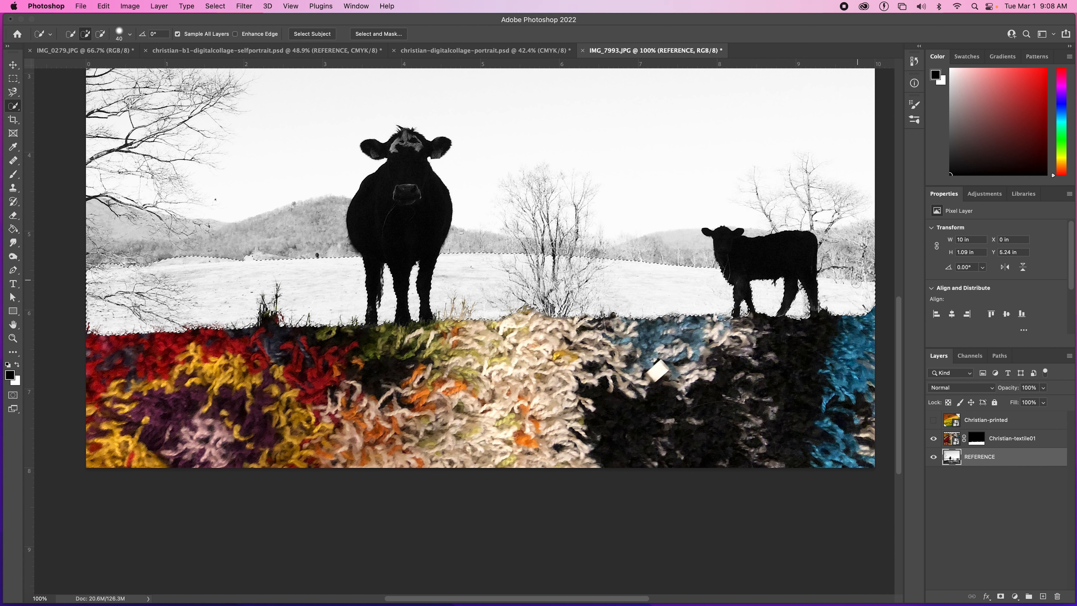
key(alt)
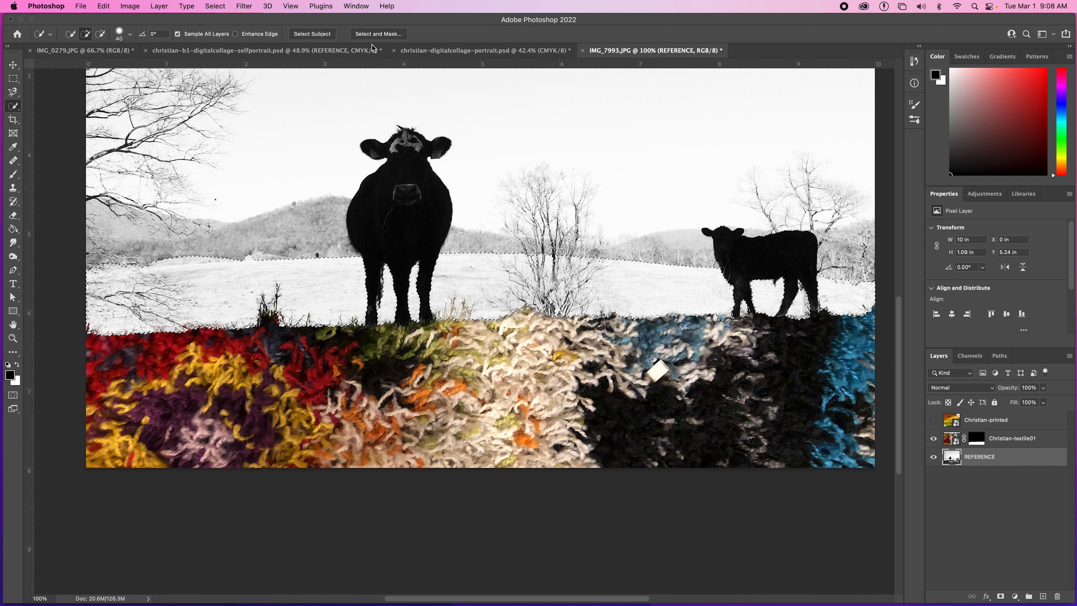
Open the field selection in Select and Mask and brush Refine Edge over the low tree branches at the photo's left border
click(377, 34)
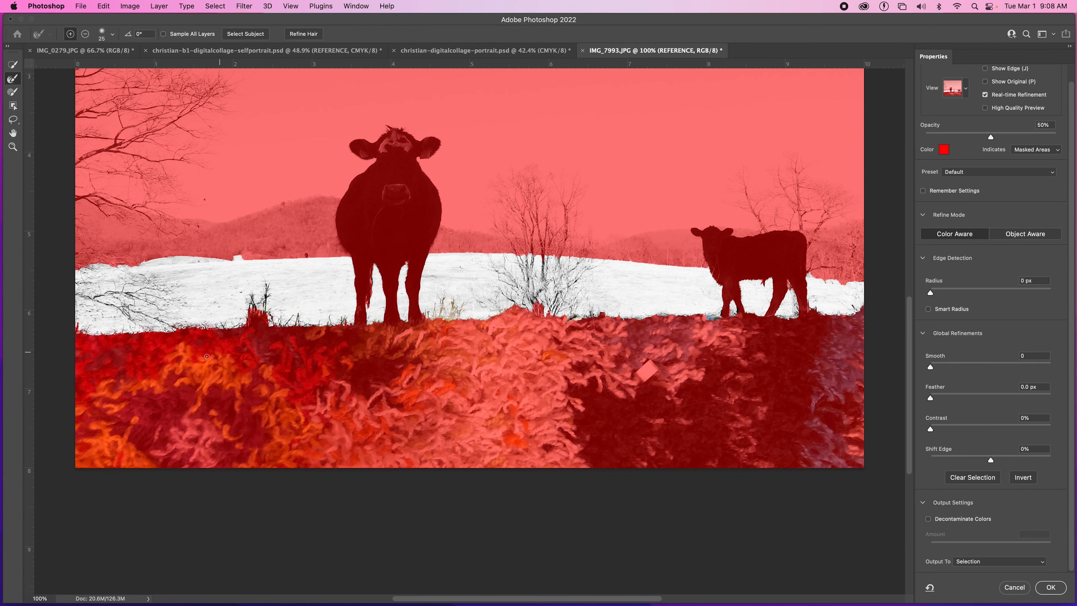
drag(206, 357, 376, 352)
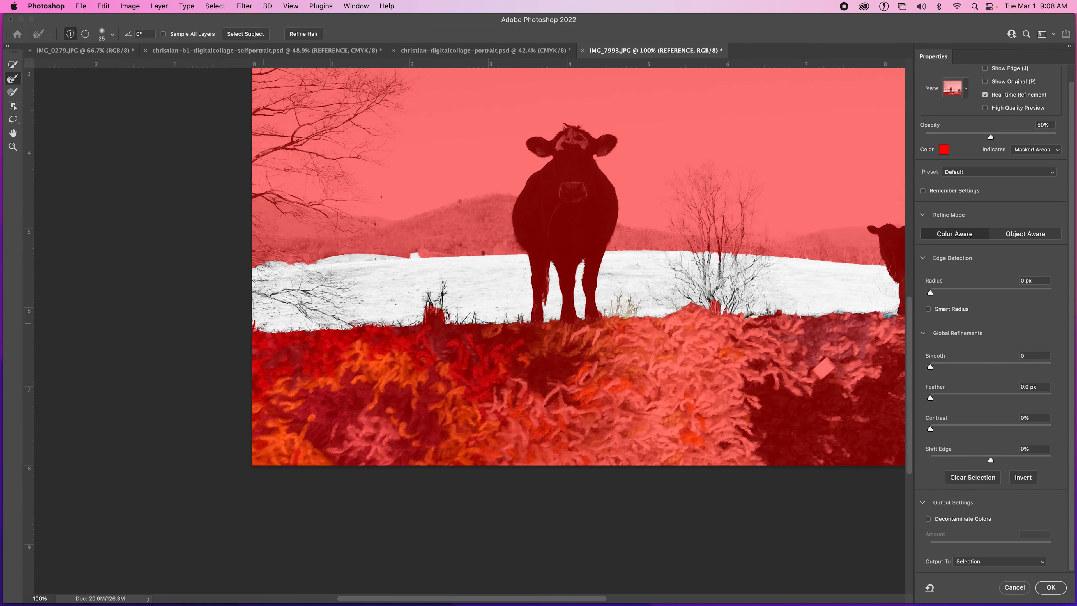
key(super+plus)
key(super+plus)
key(super+plus)
drag(264, 324, 772, 312)
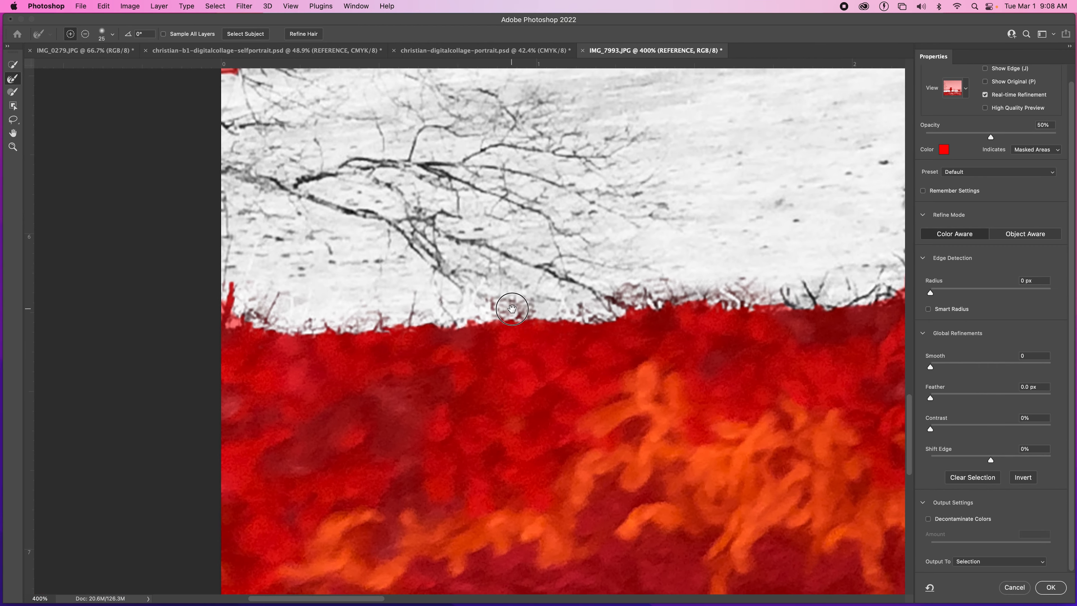
drag(512, 309, 523, 358)
drag(339, 136, 301, 275)
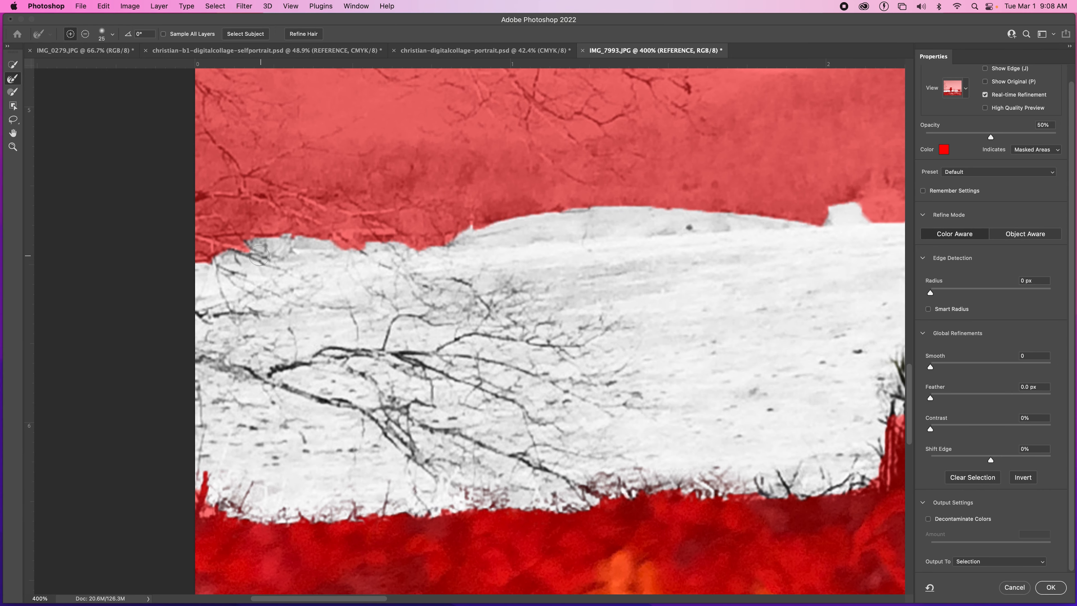
drag(274, 384, 290, 319)
mouse_move(236, 176)
mouse_down()
mouse_move(264, 198)
mouse_move(244, 196)
mouse_move(241, 228)
mouse_move(232, 211)
mouse_move(257, 256)
mouse_move(268, 254)
mouse_move(223, 287)
mouse_move(265, 309)
mouse_move(405, 344)
mouse_move(384, 342)
mouse_move(441, 408)
mouse_move(407, 352)
mouse_move(602, 424)
mouse_move(298, 299)
mouse_move(381, 281)
mouse_move(434, 298)
mouse_move(364, 290)
mouse_move(457, 301)
mouse_move(397, 282)
mouse_move(458, 252)
mouse_move(454, 226)
mouse_move(480, 226)
mouse_move(466, 282)
mouse_move(558, 288)
mouse_move(506, 269)
mouse_move(644, 264)
mouse_move(480, 282)
mouse_move(504, 313)
mouse_move(452, 314)
mouse_move(537, 339)
mouse_move(604, 325)
mouse_move(568, 318)
mouse_move(616, 312)
mouse_move(628, 328)
mouse_move(526, 324)
mouse_move(552, 350)
mouse_move(565, 397)
mouse_move(434, 376)
mouse_move(429, 420)
mouse_up()
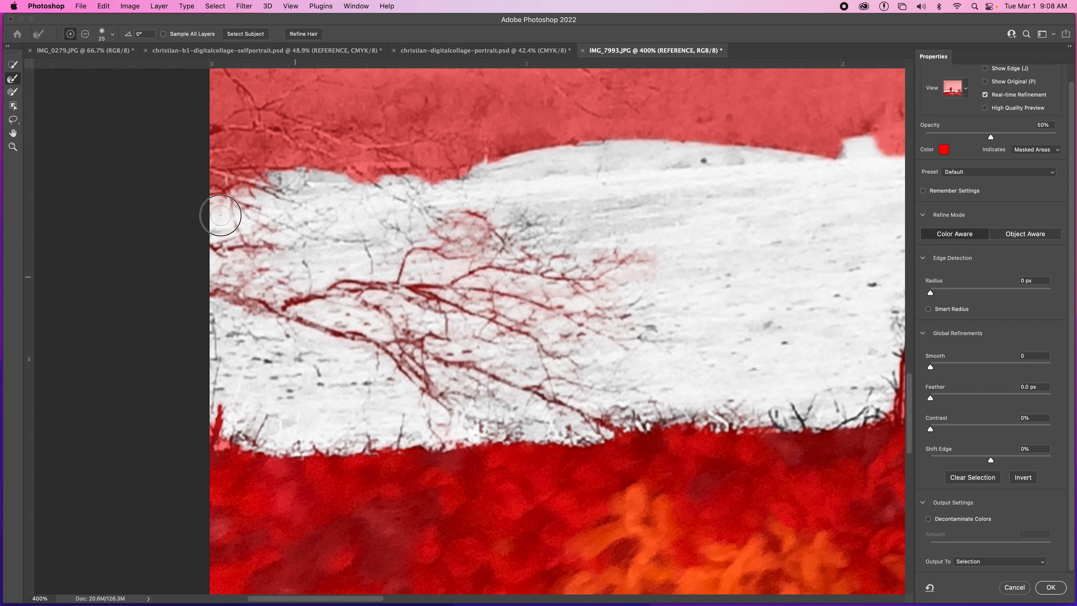
Brush Refine Edge over the tall weed clump and along the large cow's tail and inner leg edges
drag(724, 259, 349, 244)
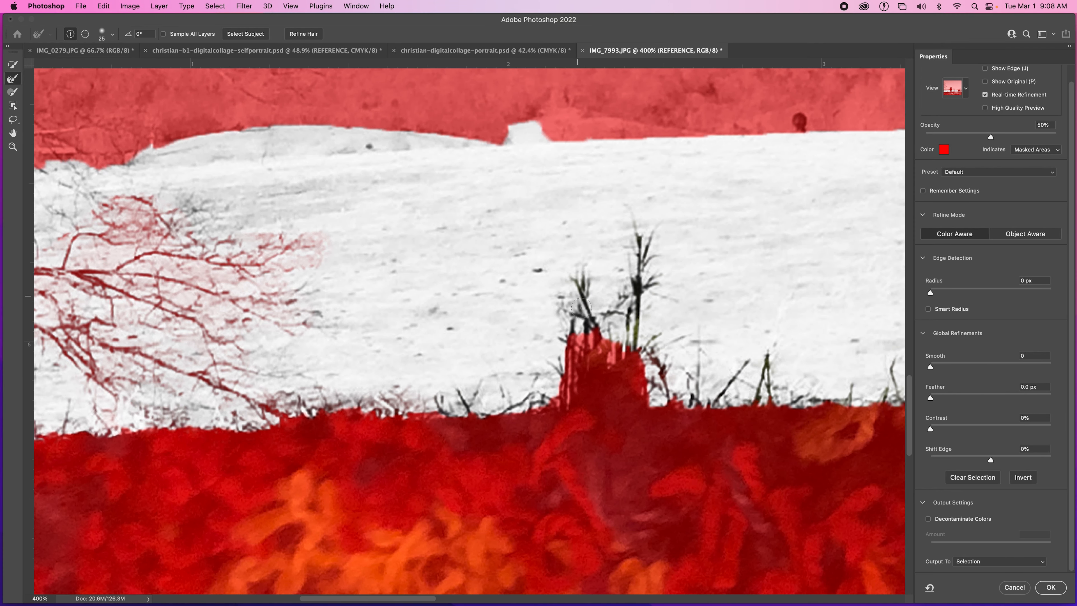
mouse_move(580, 305)
mouse_down()
mouse_move(587, 330)
mouse_move(579, 298)
mouse_move(588, 334)
mouse_move(623, 350)
mouse_move(639, 305)
mouse_move(639, 238)
mouse_move(671, 401)
mouse_move(676, 366)
mouse_move(700, 382)
mouse_move(765, 379)
mouse_up()
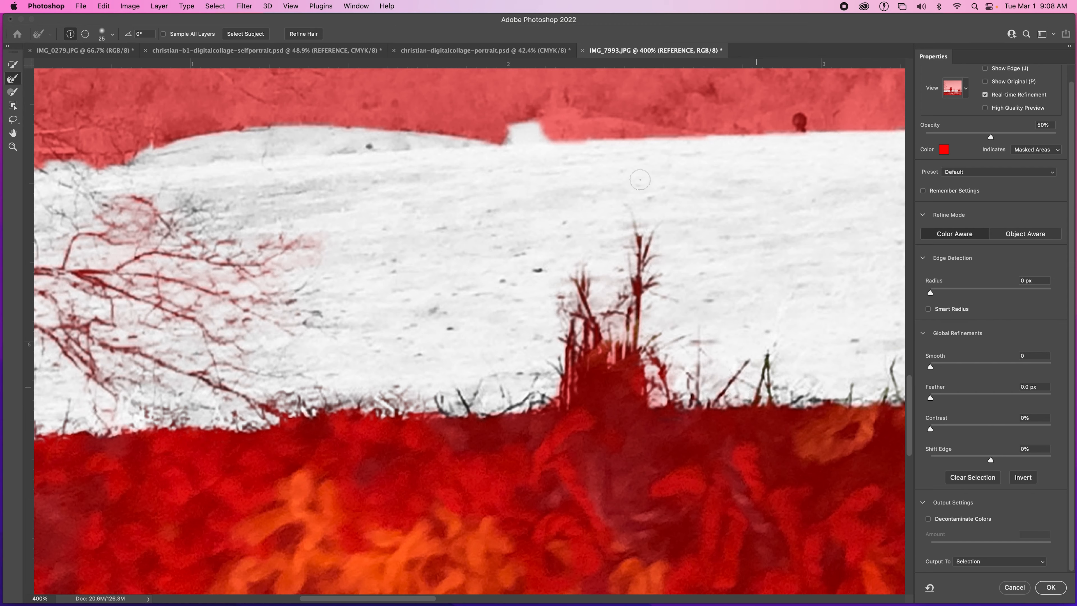
drag(640, 180, 420, 268)
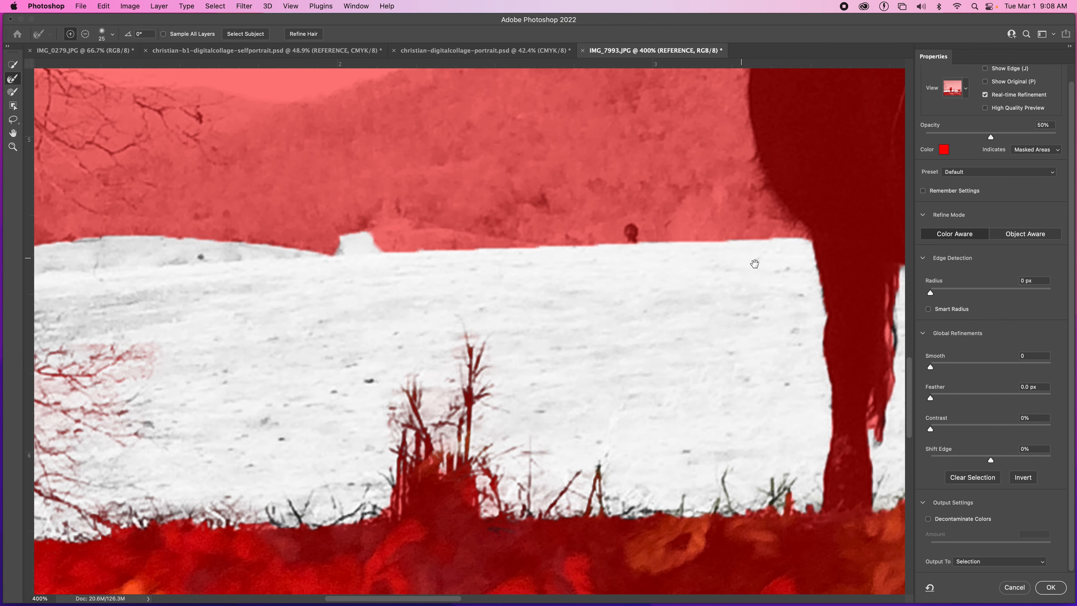
drag(762, 350, 587, 203)
mouse_move(614, 142)
mouse_down()
mouse_move(626, 174)
mouse_move(628, 384)
mouse_move(681, 388)
mouse_move(689, 283)
mouse_up()
mouse_move(678, 318)
mouse_down()
mouse_move(702, 163)
mouse_move(745, 197)
mouse_up()
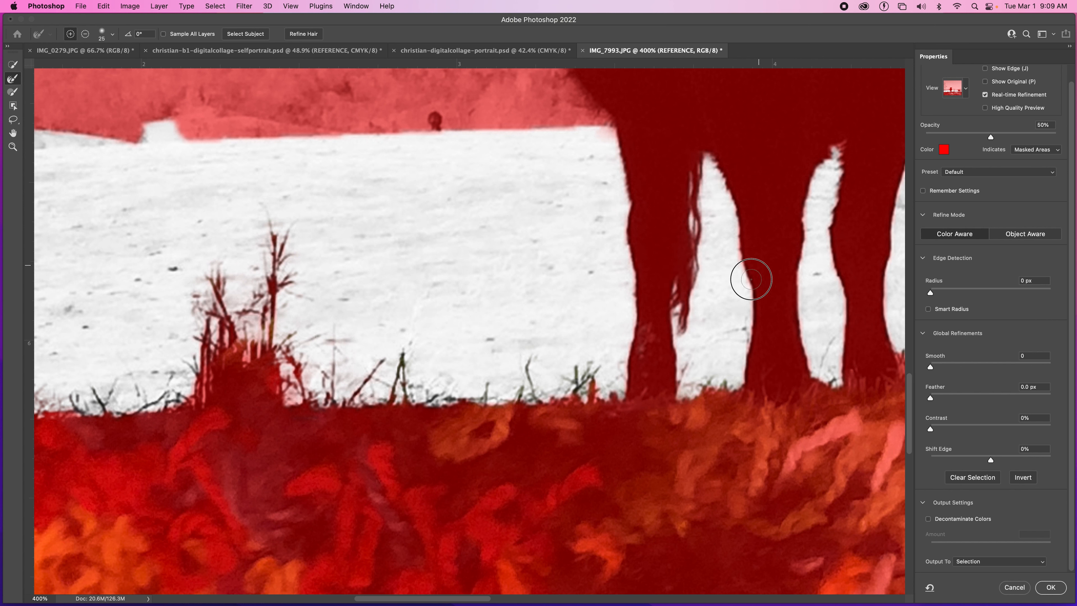
mouse_move(809, 380)
mouse_down()
mouse_move(801, 266)
mouse_move(815, 178)
mouse_move(835, 155)
mouse_move(832, 220)
mouse_up()
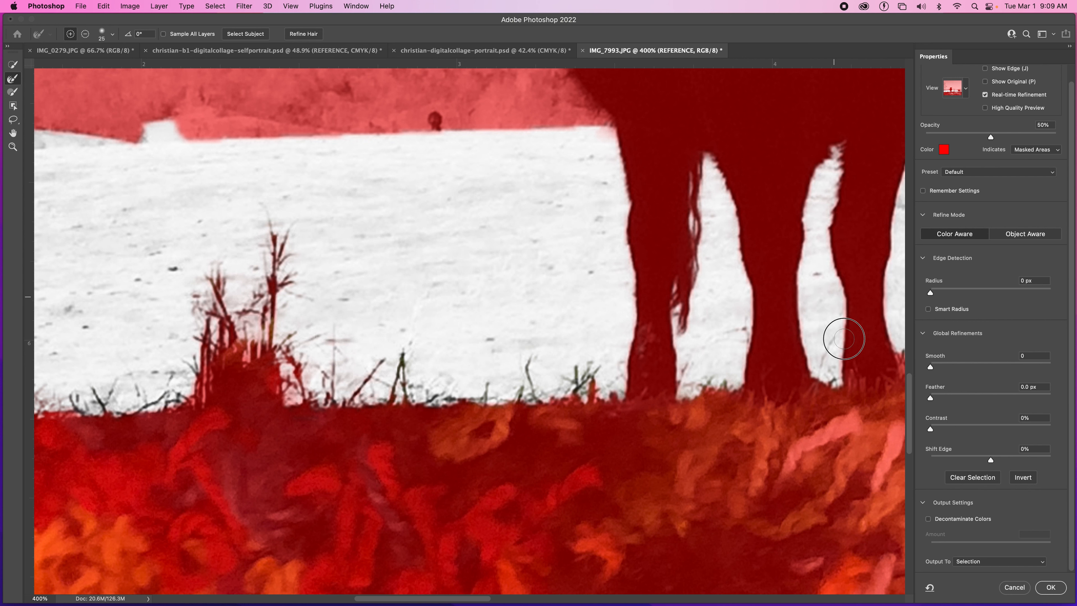
Refine the selection along the large cow's outer right-hand leg and the tall grass tuft beside its hoof
drag(796, 291, 576, 351)
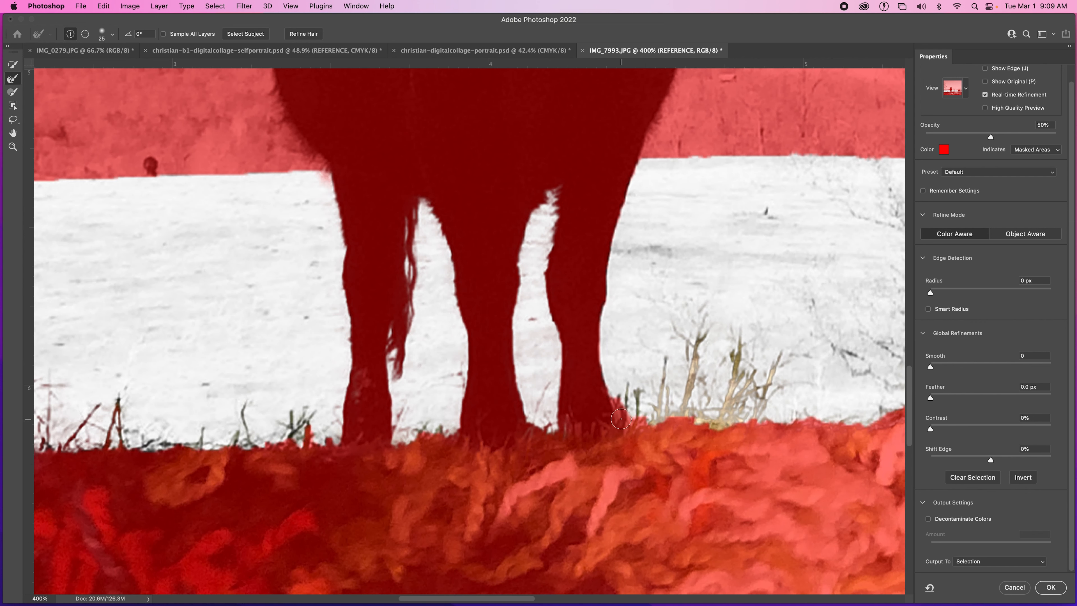
mouse_move(620, 418)
mouse_down()
mouse_move(603, 384)
mouse_move(603, 318)
mouse_move(642, 167)
mouse_up()
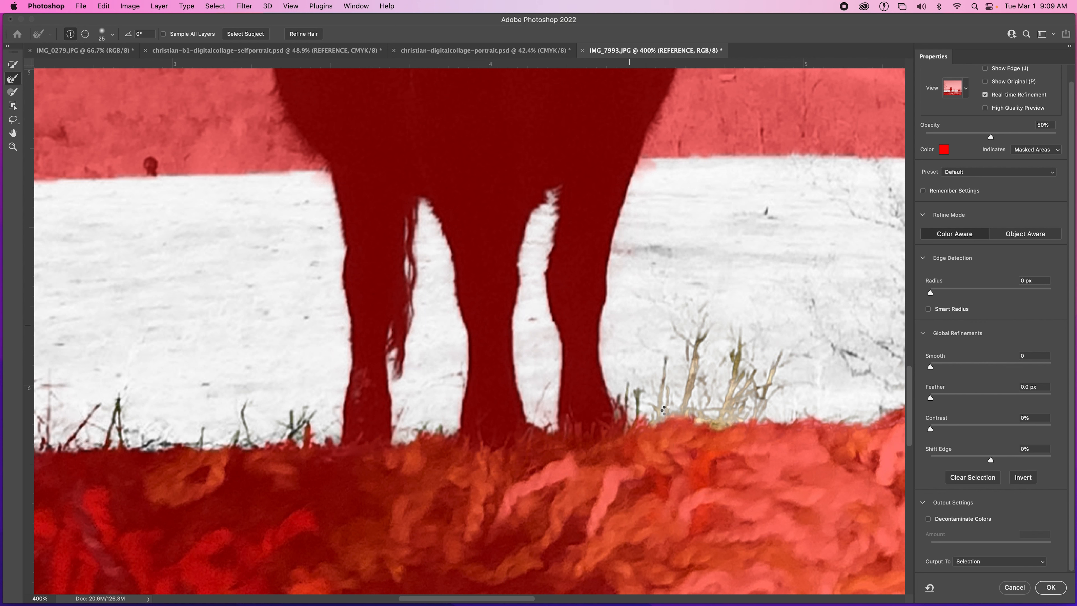
mouse_move(668, 368)
mouse_down()
mouse_move(685, 389)
mouse_move(714, 328)
mouse_move(729, 380)
mouse_move(772, 376)
mouse_move(787, 363)
mouse_move(718, 347)
mouse_move(671, 351)
mouse_move(642, 419)
mouse_up()
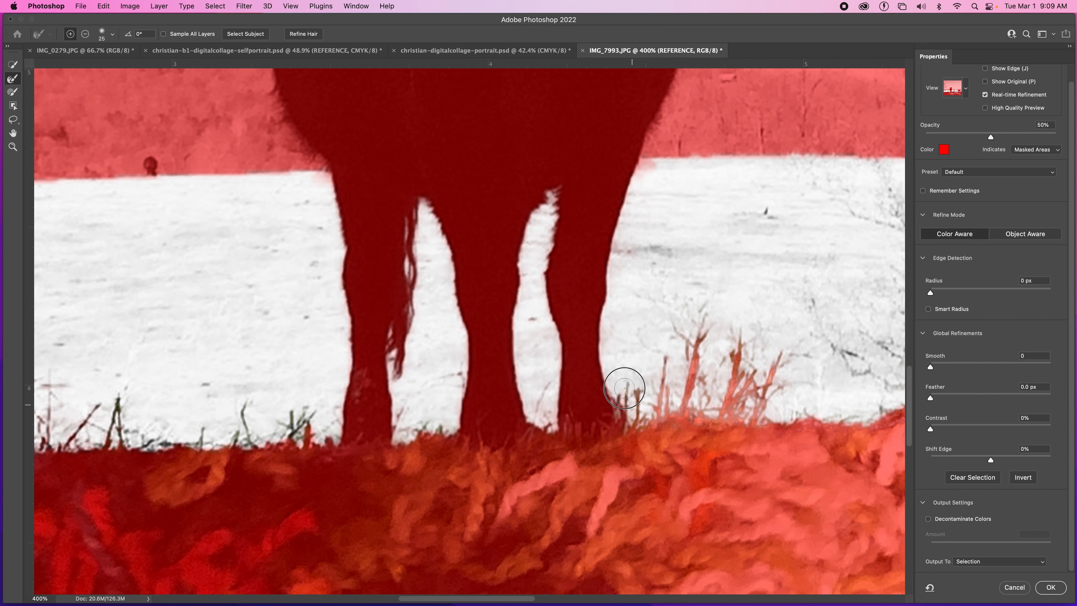
Brush Refine Edge over the bare bush's branches in the field and apply the refinement as a selection
scroll(579, 390, right, 5)
mouse_move(747, 392)
mouse_down()
mouse_move(797, 367)
mouse_move(800, 376)
mouse_move(785, 332)
mouse_move(730, 291)
mouse_move(687, 279)
mouse_move(671, 246)
mouse_move(634, 213)
mouse_move(749, 274)
mouse_move(773, 240)
mouse_move(762, 212)
mouse_move(795, 224)
mouse_move(793, 338)
mouse_move(825, 340)
mouse_move(848, 250)
mouse_move(864, 449)
mouse_move(670, 326)
mouse_move(669, 396)
mouse_up()
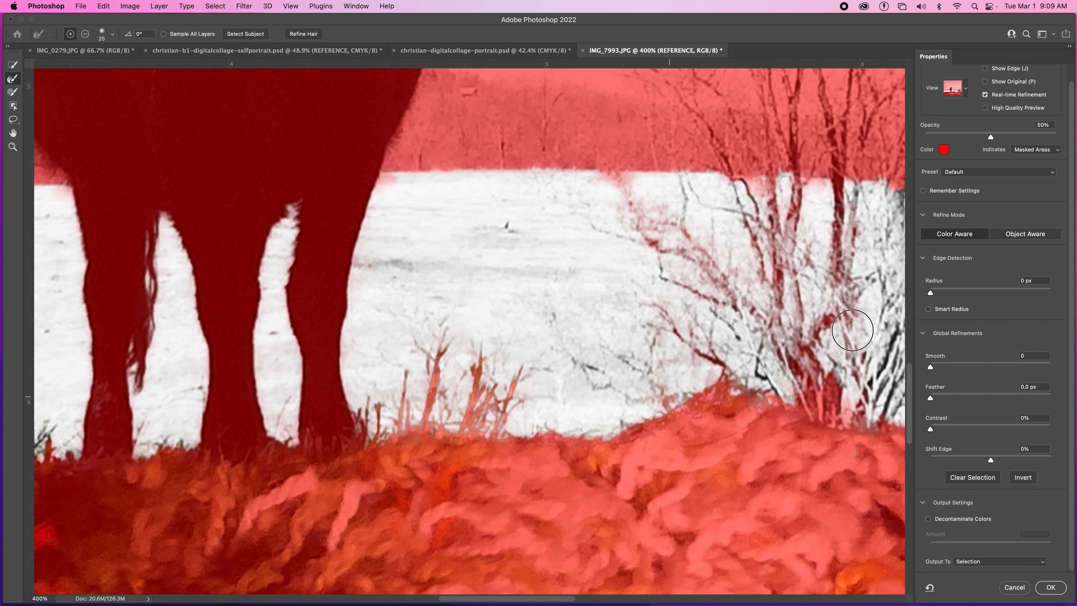
scroll(579, 325, right, 5)
mouse_move(518, 355)
mouse_down()
mouse_move(479, 335)
mouse_move(488, 374)
mouse_move(603, 382)
mouse_move(631, 414)
mouse_move(752, 409)
mouse_move(796, 390)
mouse_move(606, 291)
mouse_move(615, 251)
mouse_move(747, 234)
mouse_move(636, 365)
mouse_move(697, 377)
mouse_move(678, 397)
mouse_move(620, 279)
mouse_move(579, 325)
mouse_move(536, 283)
mouse_move(392, 272)
mouse_move(426, 183)
mouse_up()
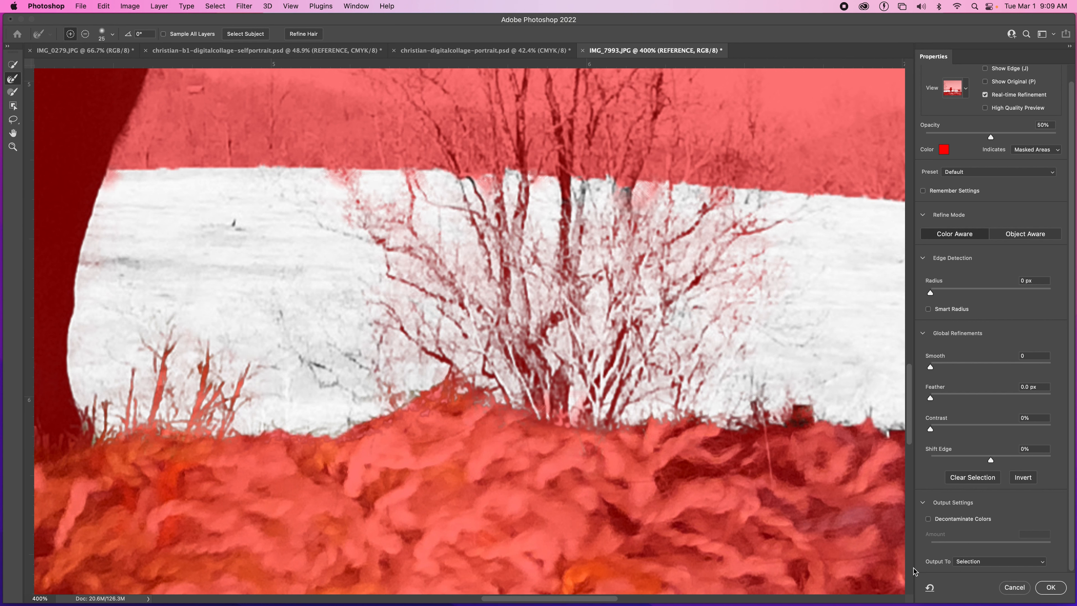
click(1052, 588)
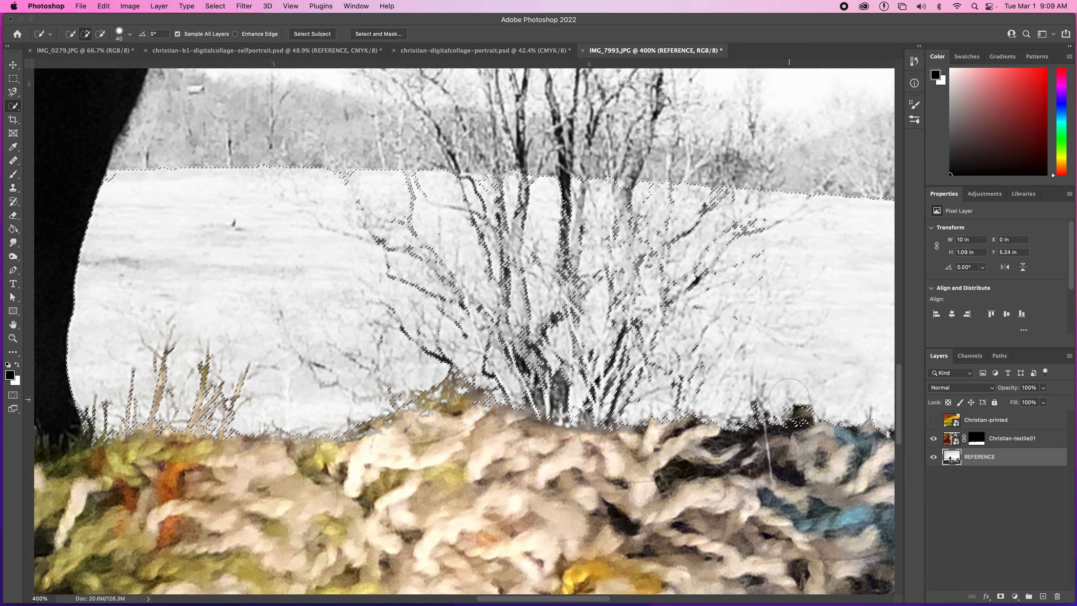
Show the printed texture layer and mask it with the active field selection
key(super+minus)
key(super+minus)
key(super+minus)
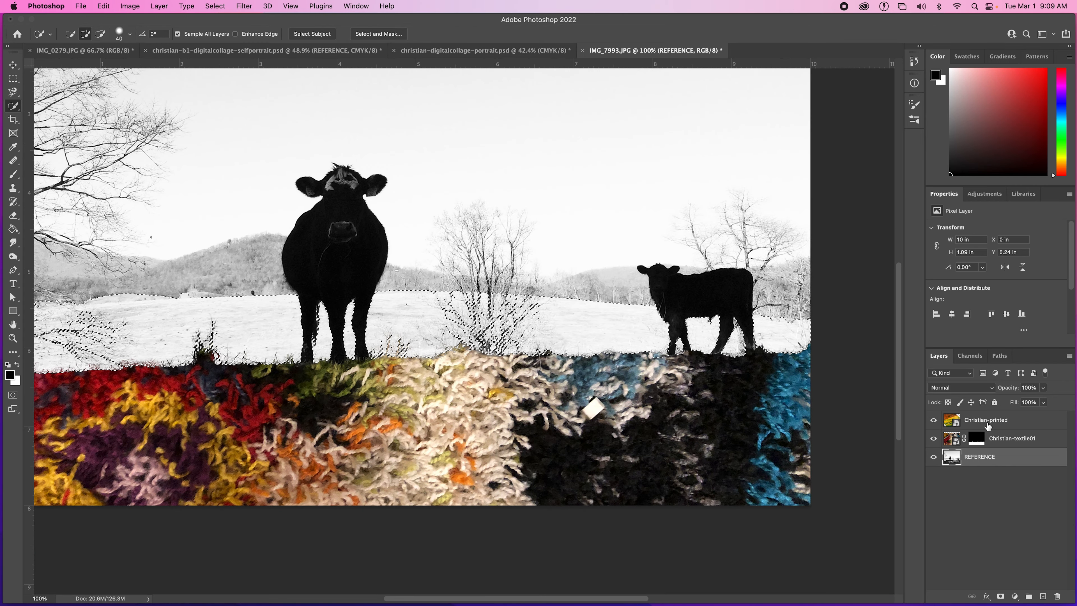
click(934, 419)
click(988, 422)
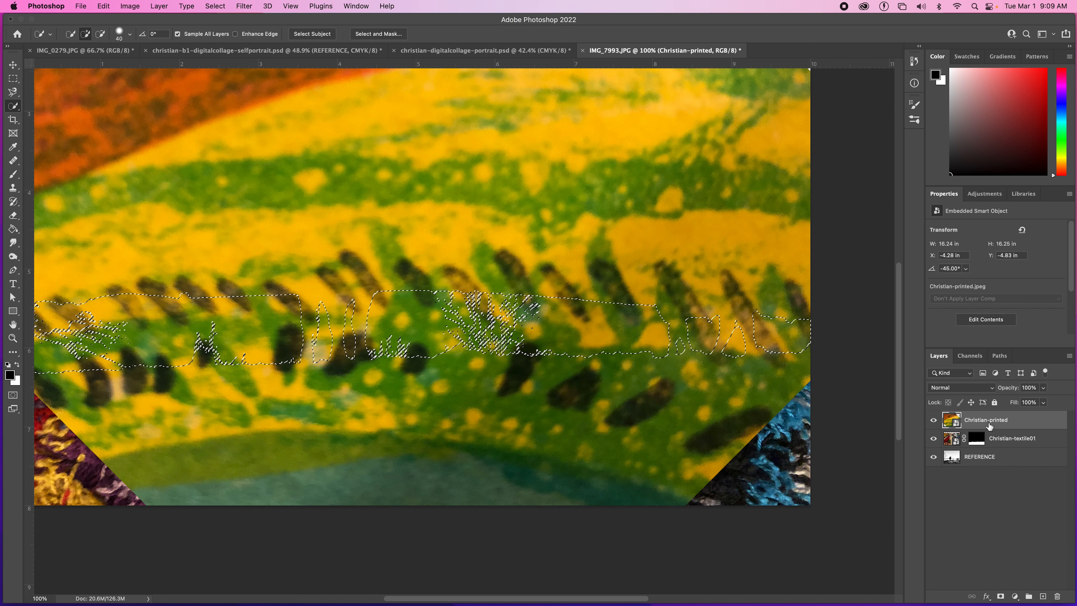
click(1000, 596)
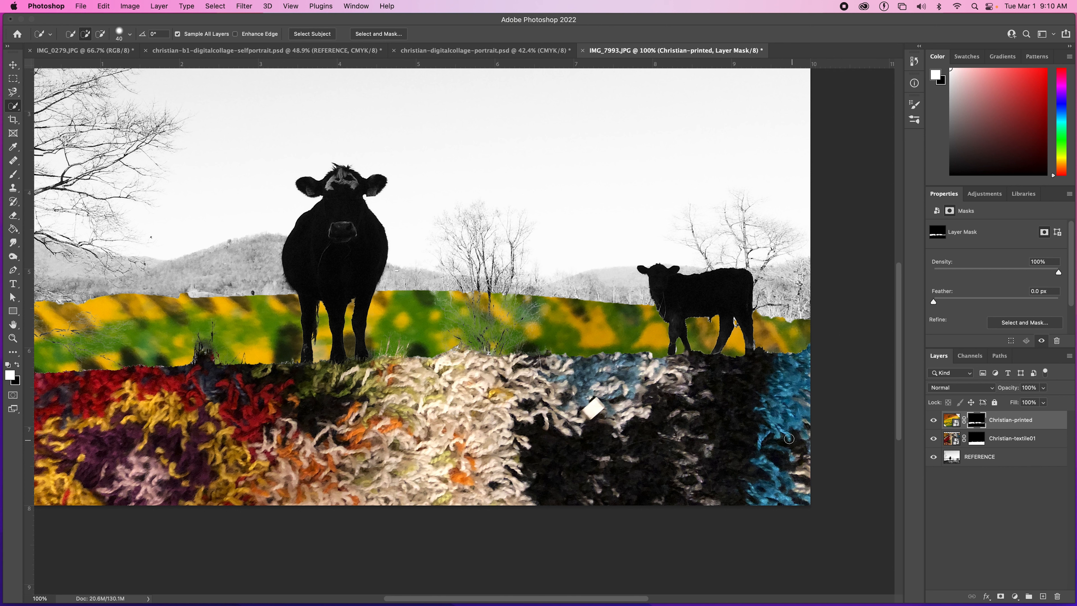
drag(475, 332, 530, 333)
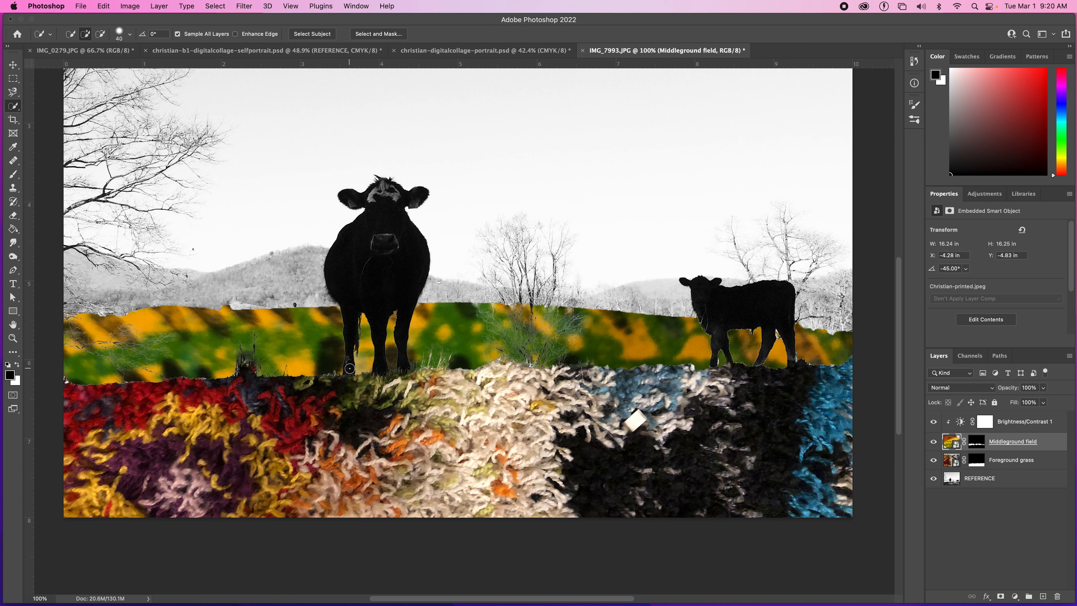
Unlink the layer mask from the image on the Middleground field layer
click(13, 65)
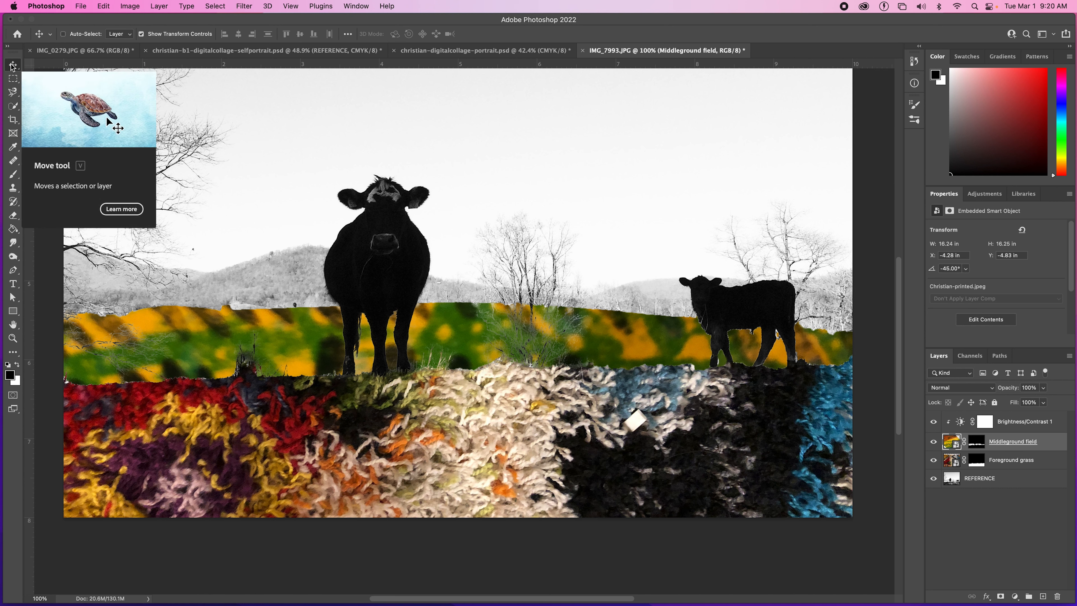
click(964, 442)
key(super+backslash)
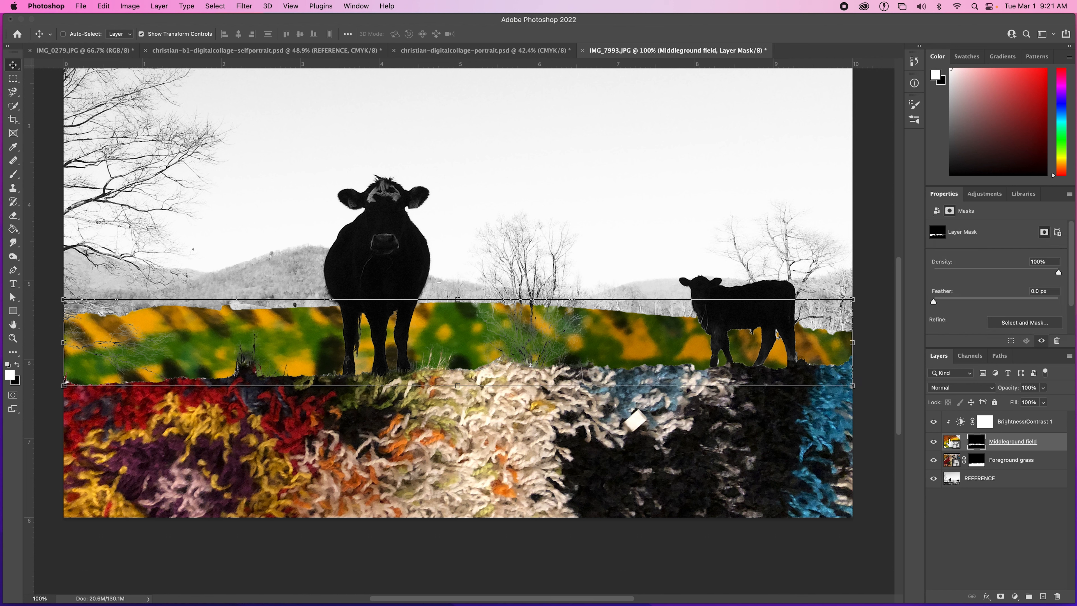
Reposition the Middleground field's printed image independently of its mask to try other parts of the pattern across the field
click(951, 442)
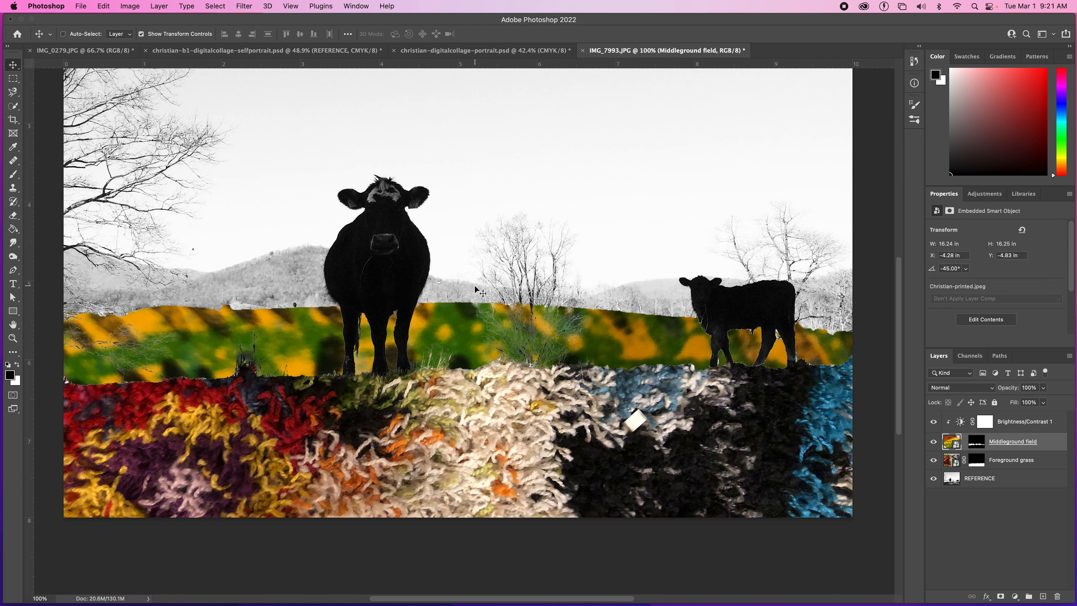
drag(280, 347, 188, 252)
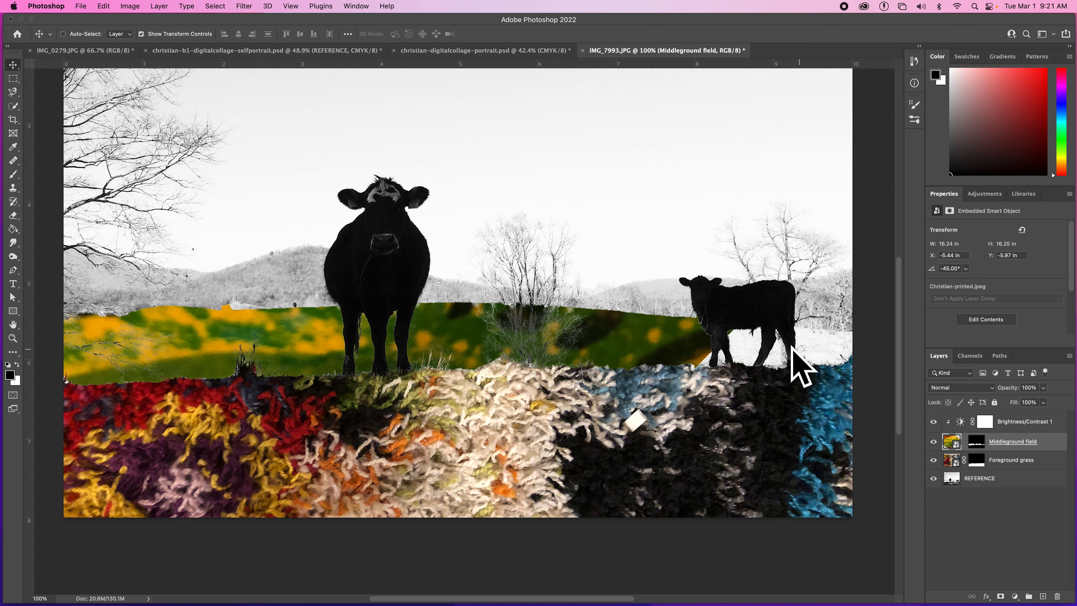
drag(196, 336, 325, 493)
Rotate the Middleground field's printed image to 99.94° and scale it to about 24% so its orange area reaches the calf
key(super+minus)
key(super+minus)
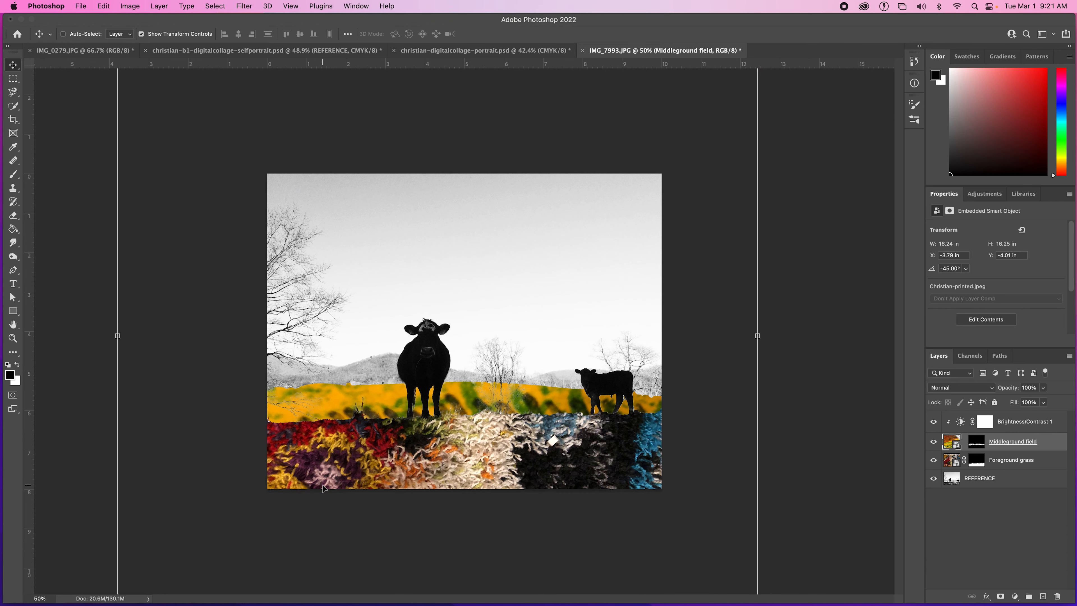
key(super+minus)
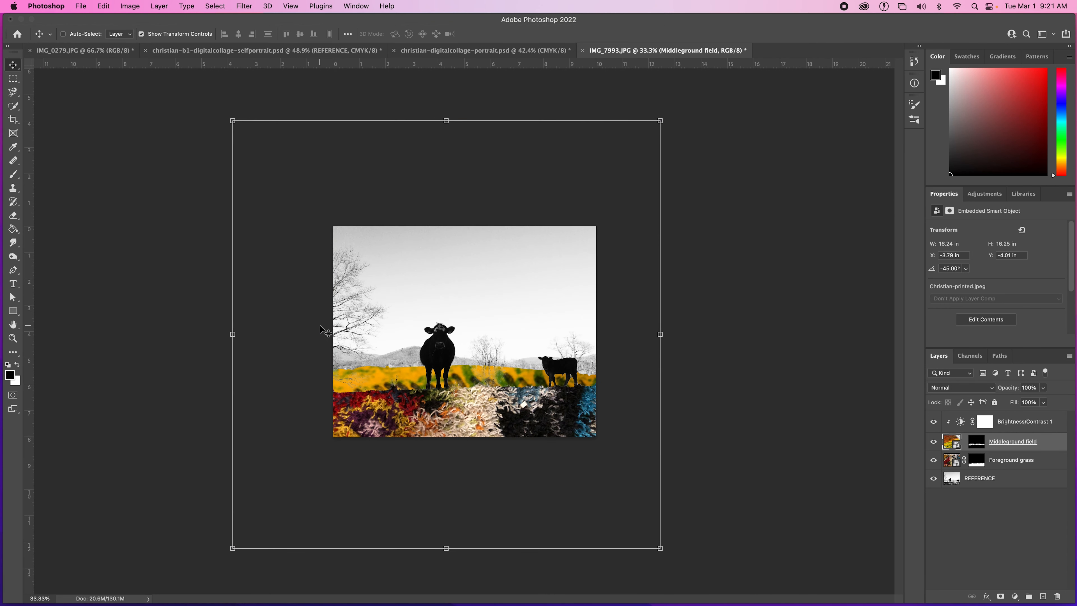
drag(223, 111, 123, 255)
drag(415, 379, 436, 391)
drag(322, 170, 633, 514)
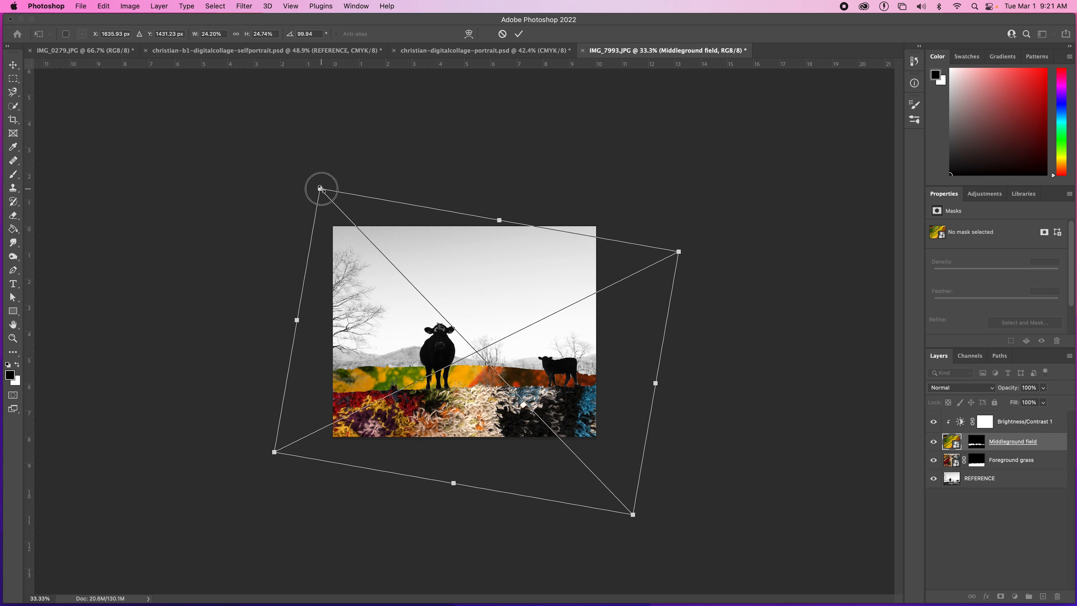
mouse_move(319, 184)
mouse_down()
mouse_move(329, 205)
mouse_move(321, 191)
mouse_up()
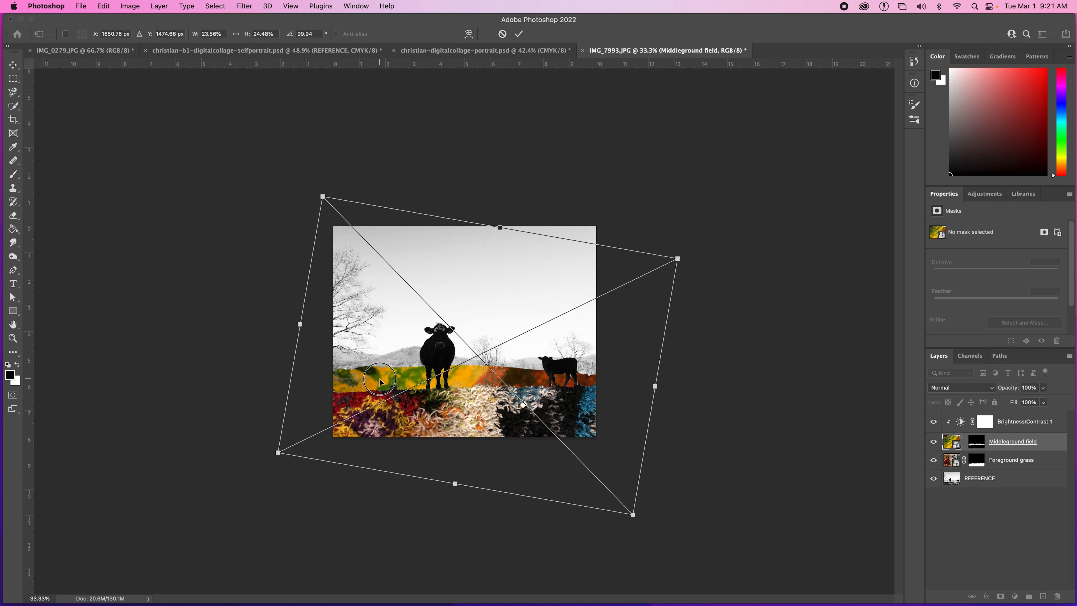
key(Return)
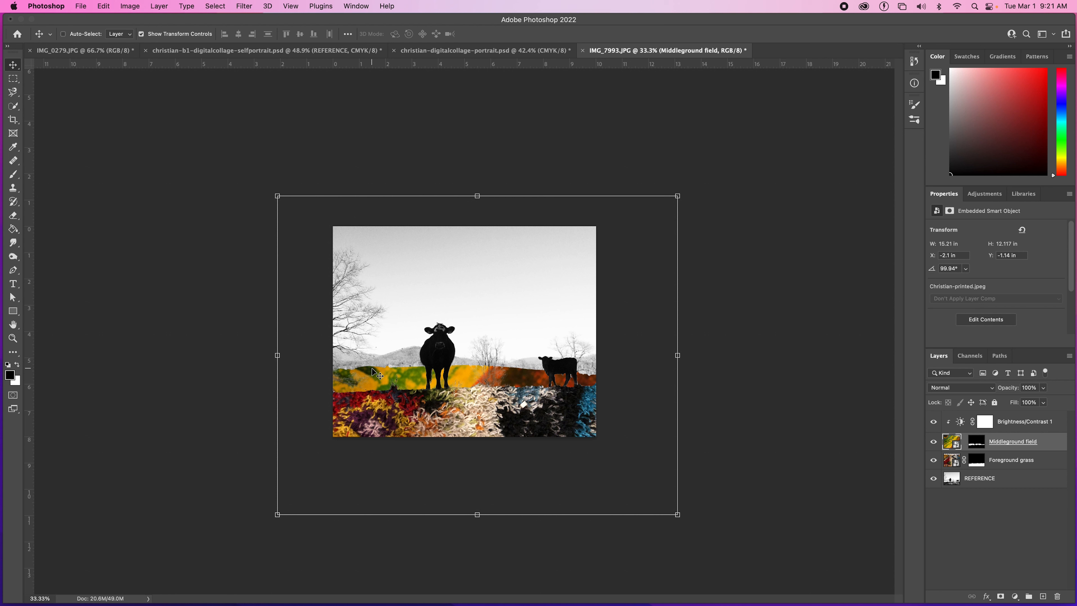
Relink the mask to the Middleground field image, try moving both together, and undo the move
click(963, 443)
drag(386, 388, 415, 360)
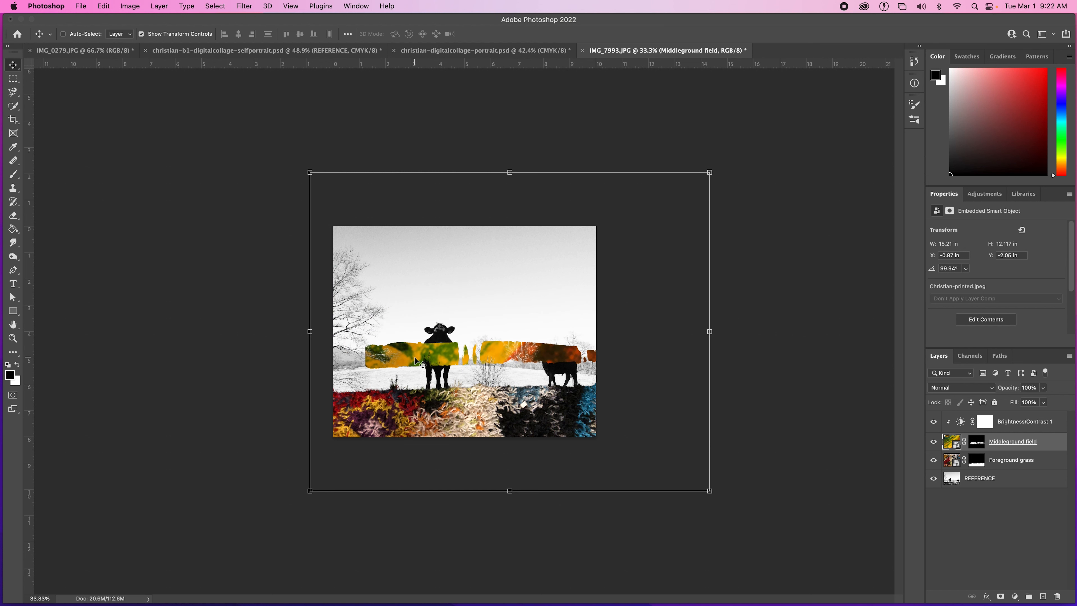
key(super+z)
Move the Foreground grass layer above Brightness/Contrast 1 in the layer stack
click(761, 411)
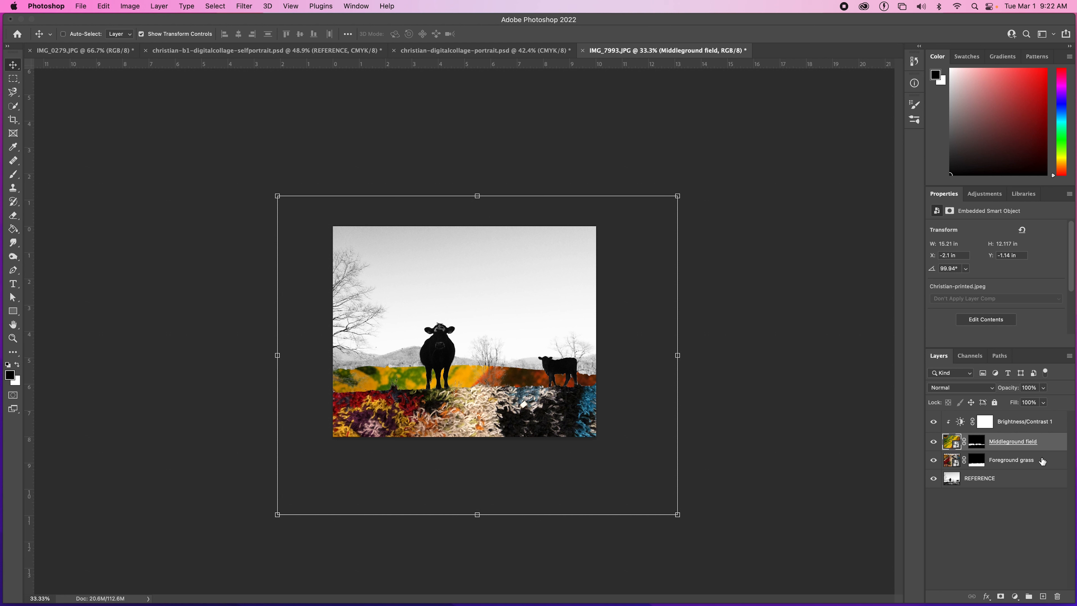
drag(1043, 463, 1042, 419)
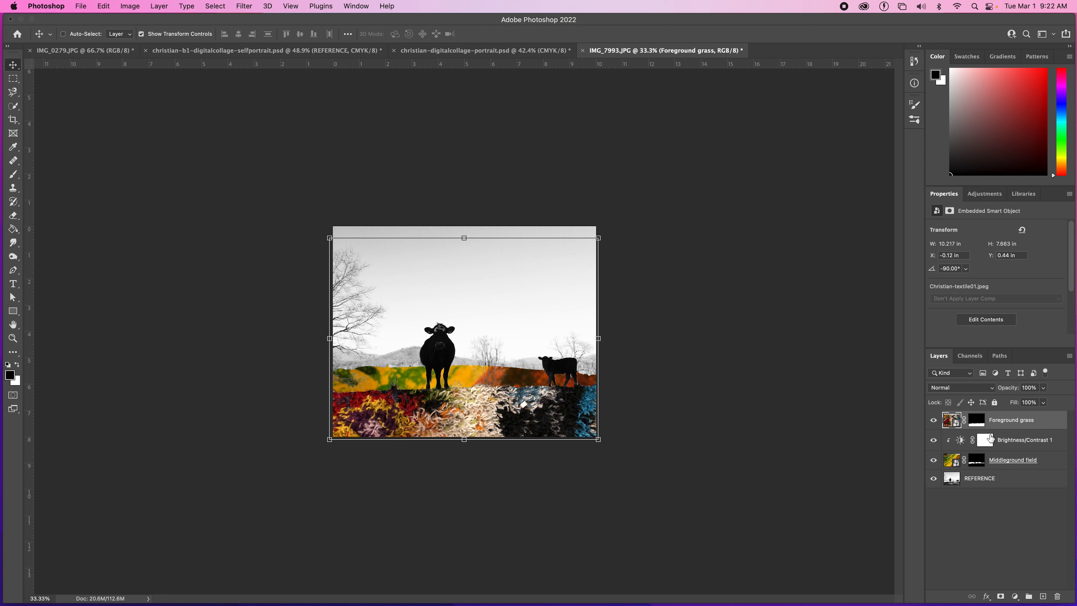
Try placing the Foreground grass layer between Brightness/Contrast 1 and Middleground field, return it above both, and release its clipping mask
drag(1042, 421, 988, 455)
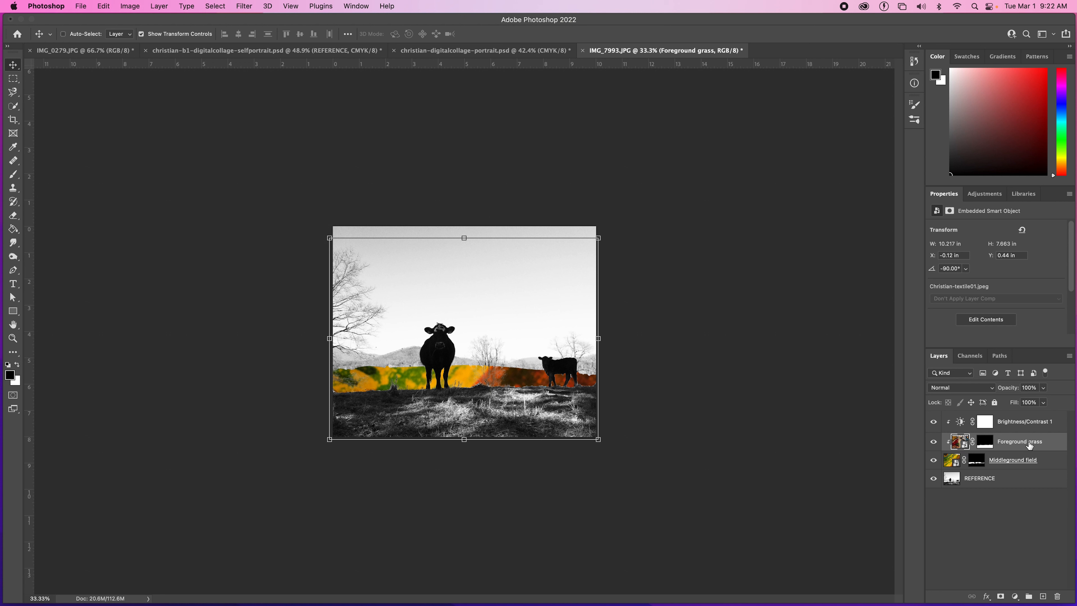
drag(1029, 443, 1015, 415)
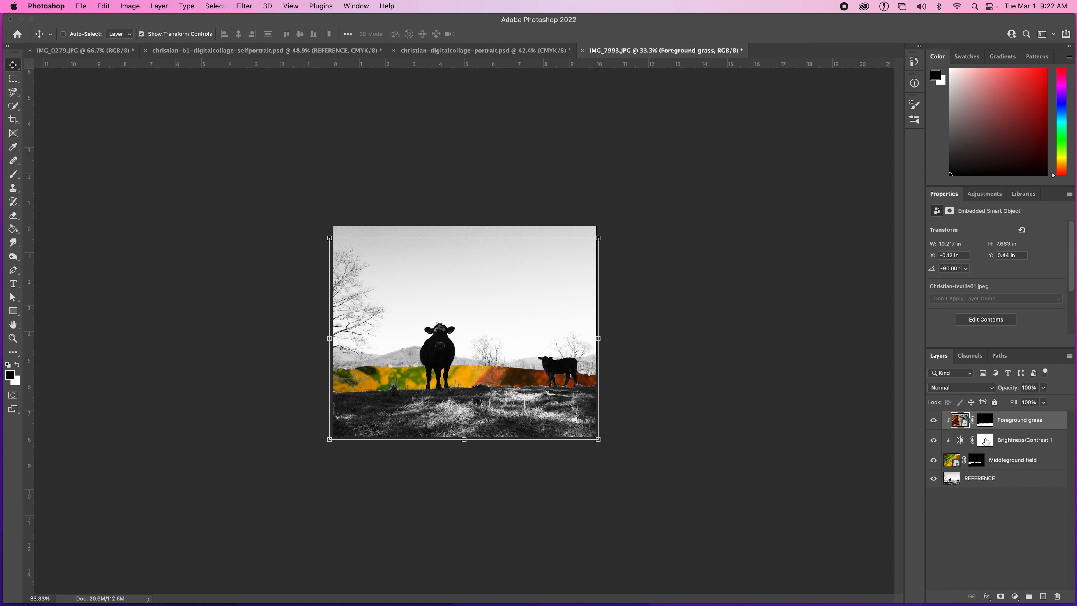
right_click(1047, 426)
click(986, 339)
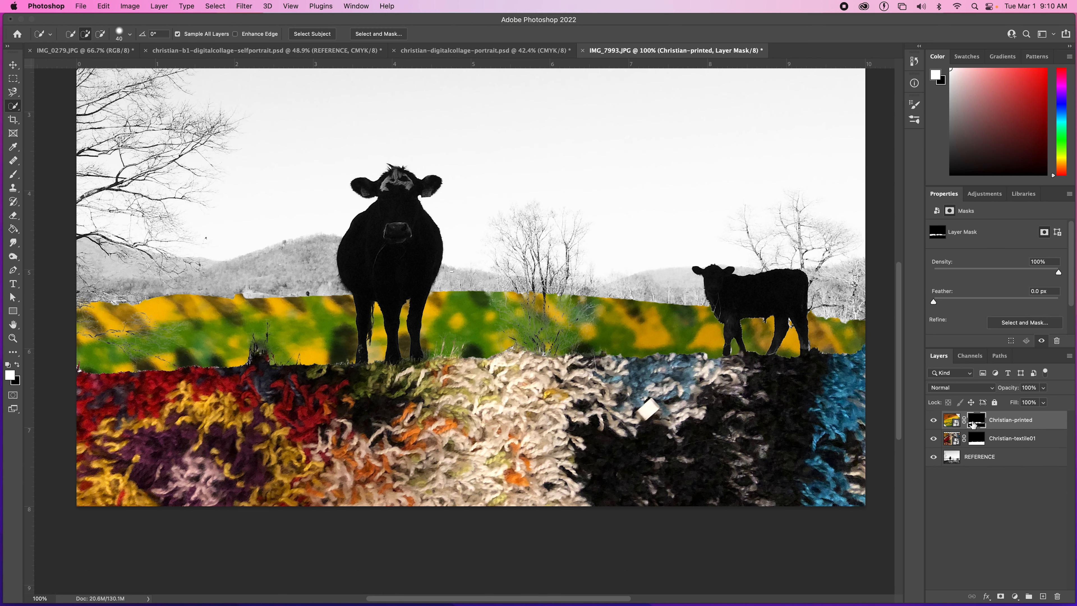
Add a Brightness/Contrast adjustment layer above the printed texture layer and lower its brightness to -61
click(1016, 596)
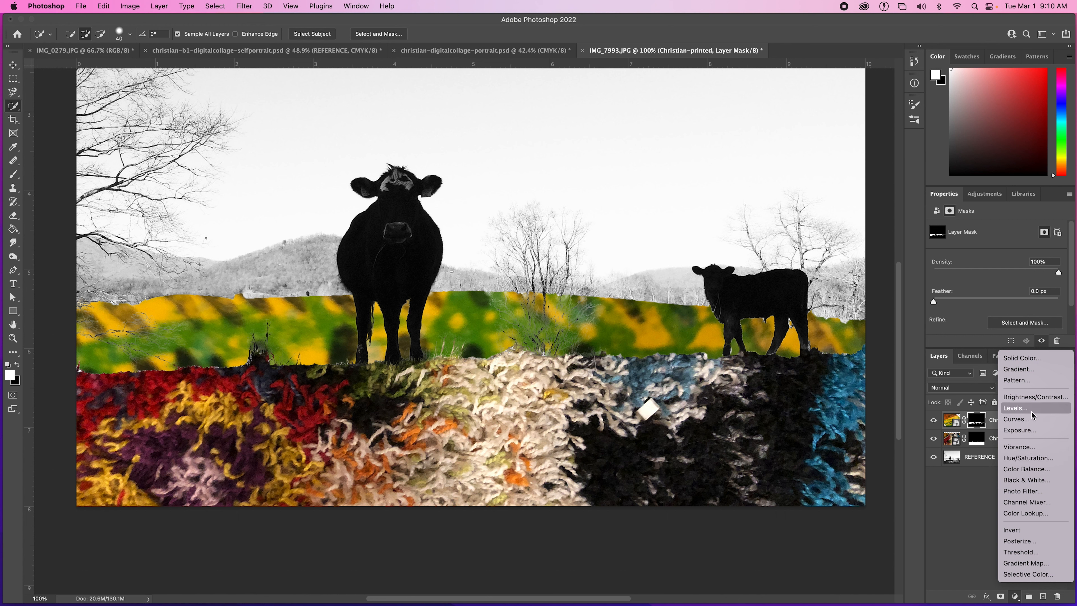
click(1034, 397)
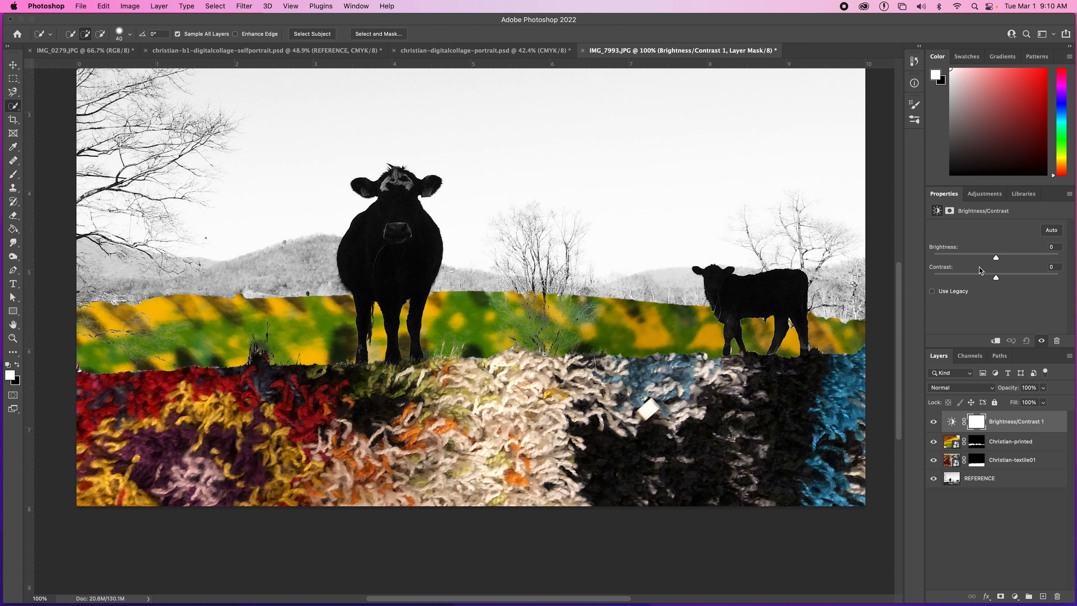
mouse_move(996, 261)
mouse_down()
mouse_move(960, 263)
mouse_move(1001, 262)
mouse_move(964, 264)
mouse_move(985, 265)
mouse_up()
drag(977, 266, 960, 265)
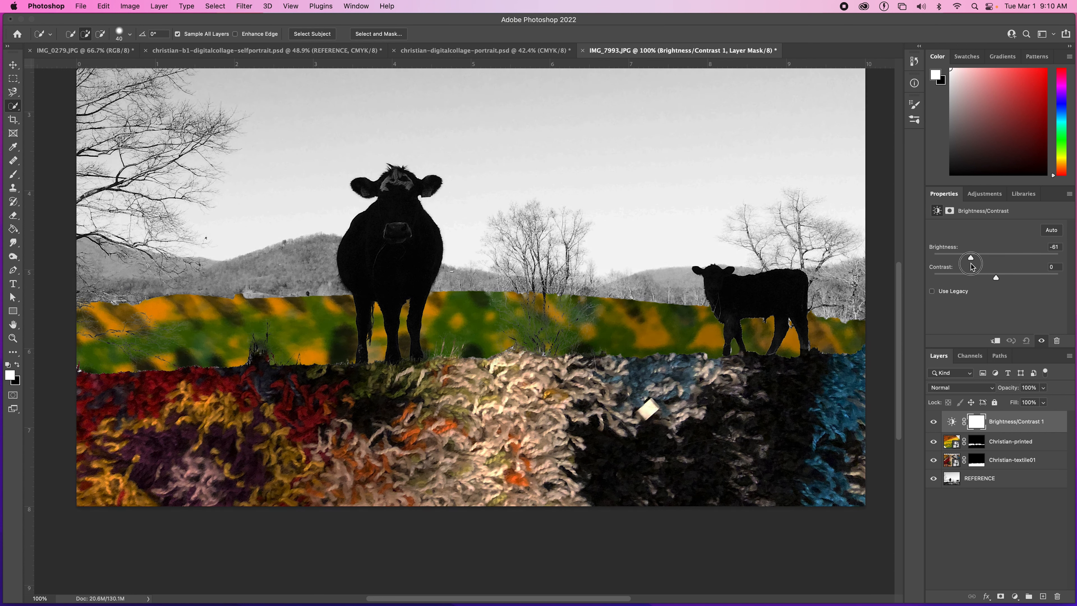
Clip the Brightness/Contrast adjustment to the printed texture layer and set brightness to -29 and contrast to 51
right_click(1017, 427)
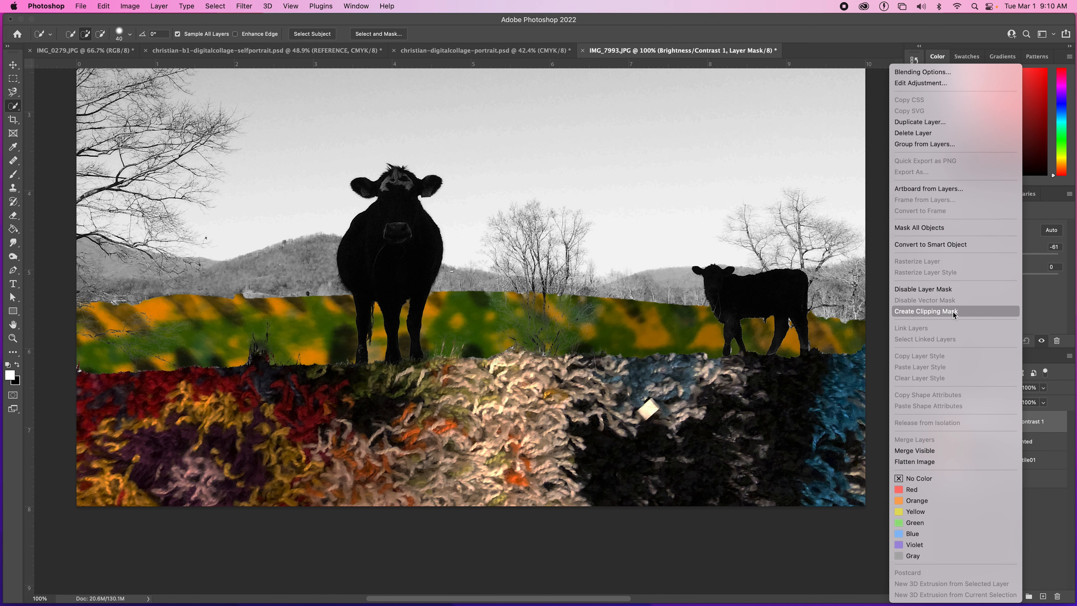
click(933, 312)
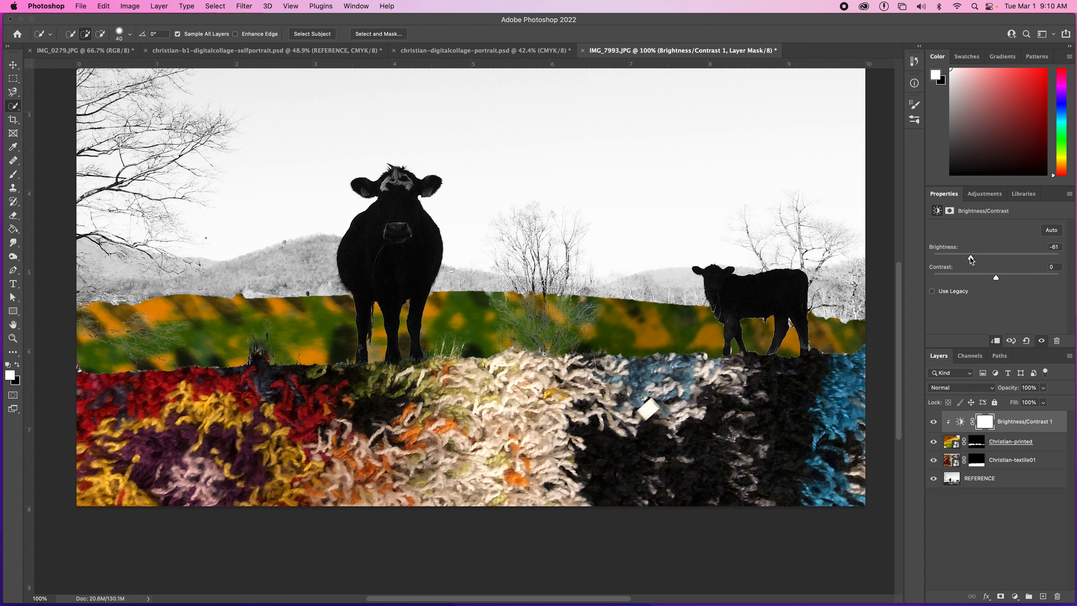
drag(972, 258, 1028, 278)
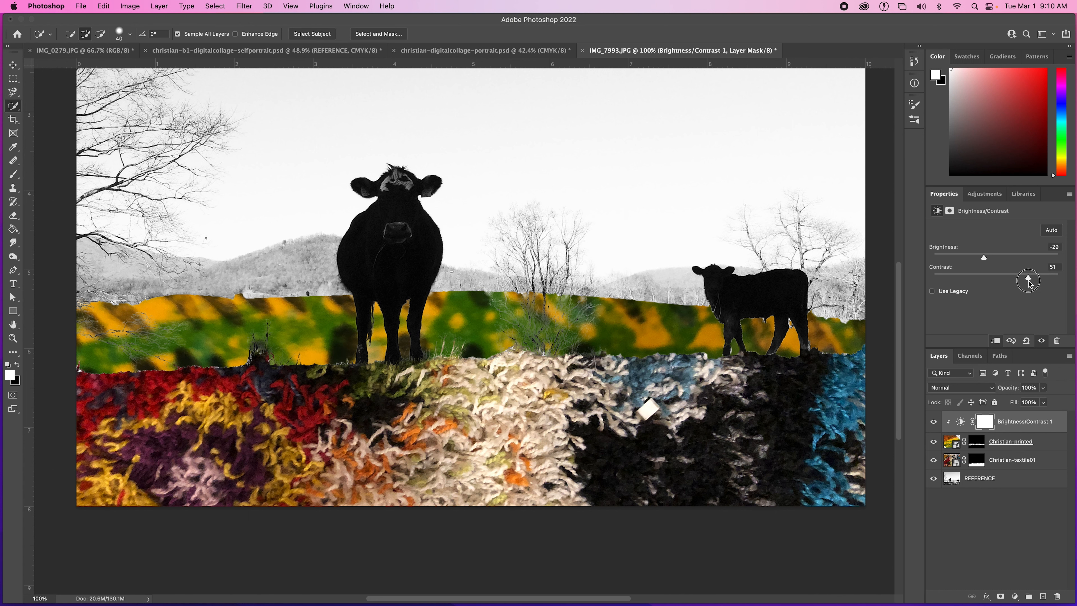
drag(617, 336, 585, 348)
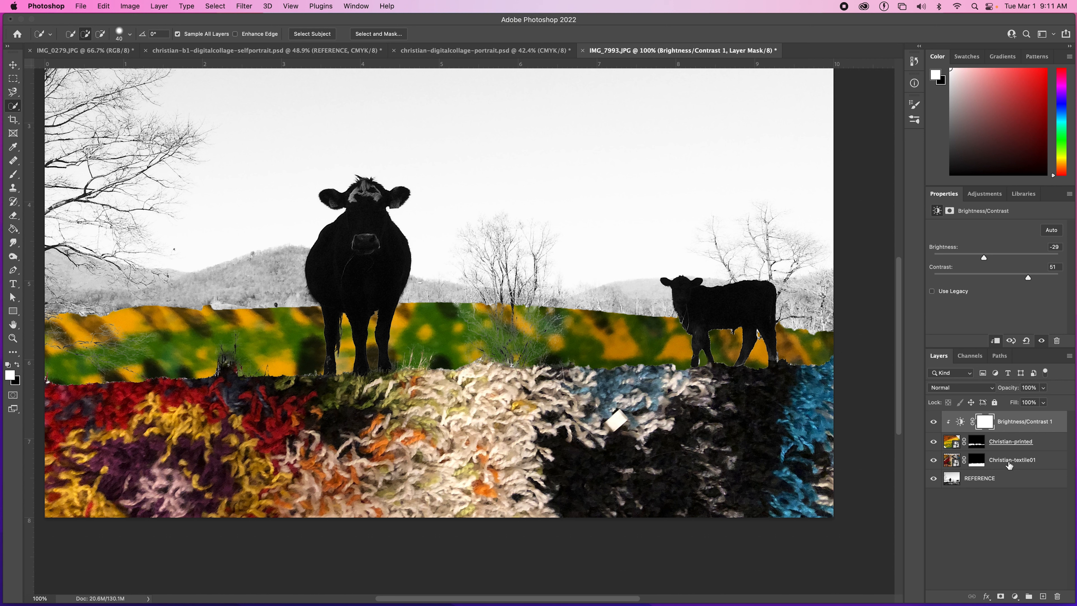
Rename the textile layer as Foreground grass and the printed texture layer as Middleground field
double_click(1021, 463)
text(F)
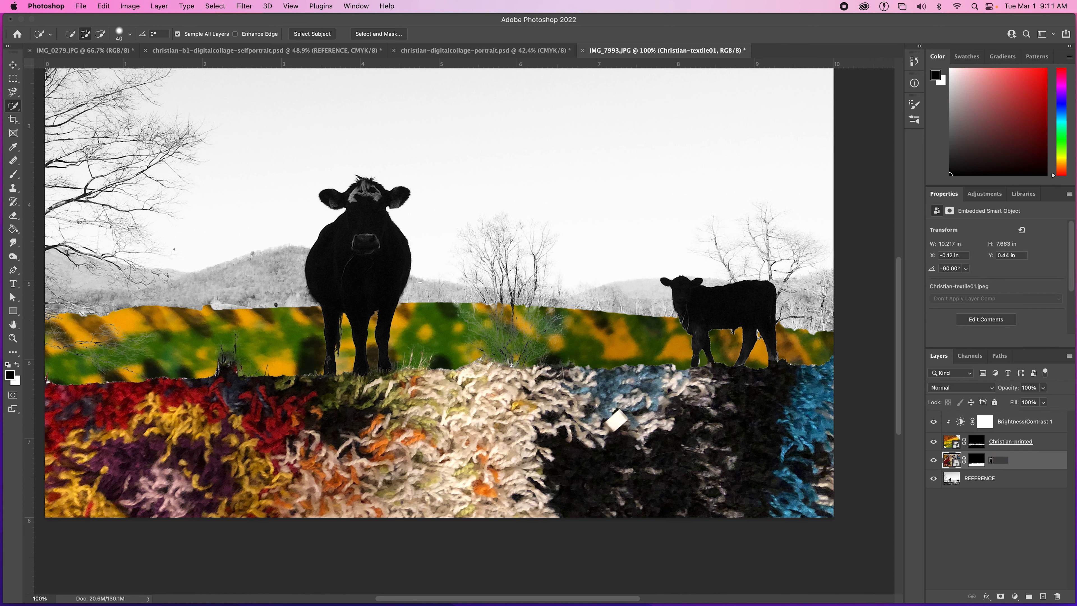
text(oreground grass)
key(Return)
double_click(1025, 442)
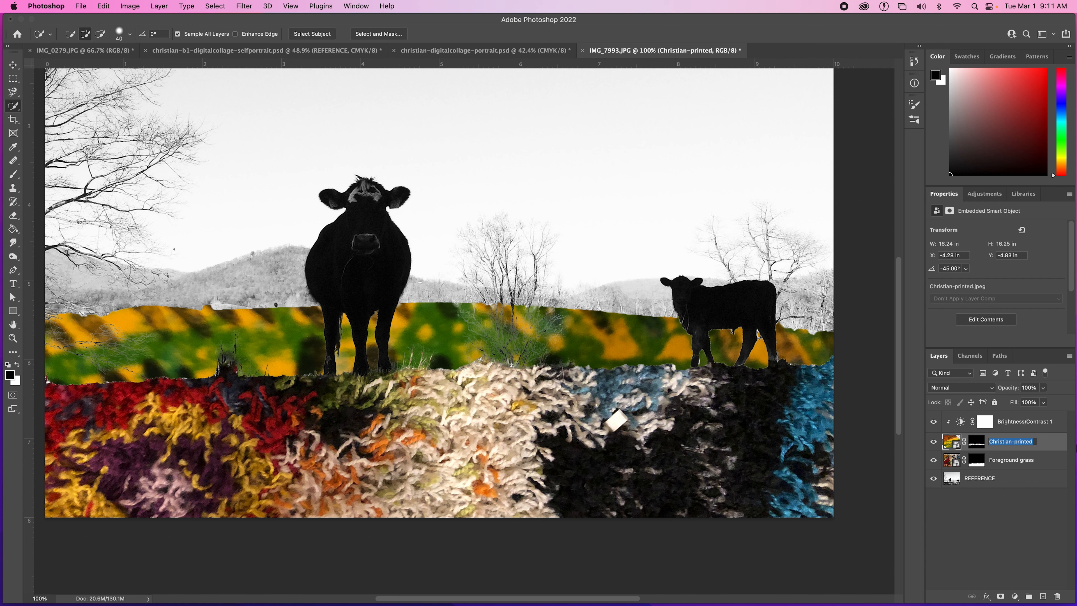
text(Middleground field)
key(Return)
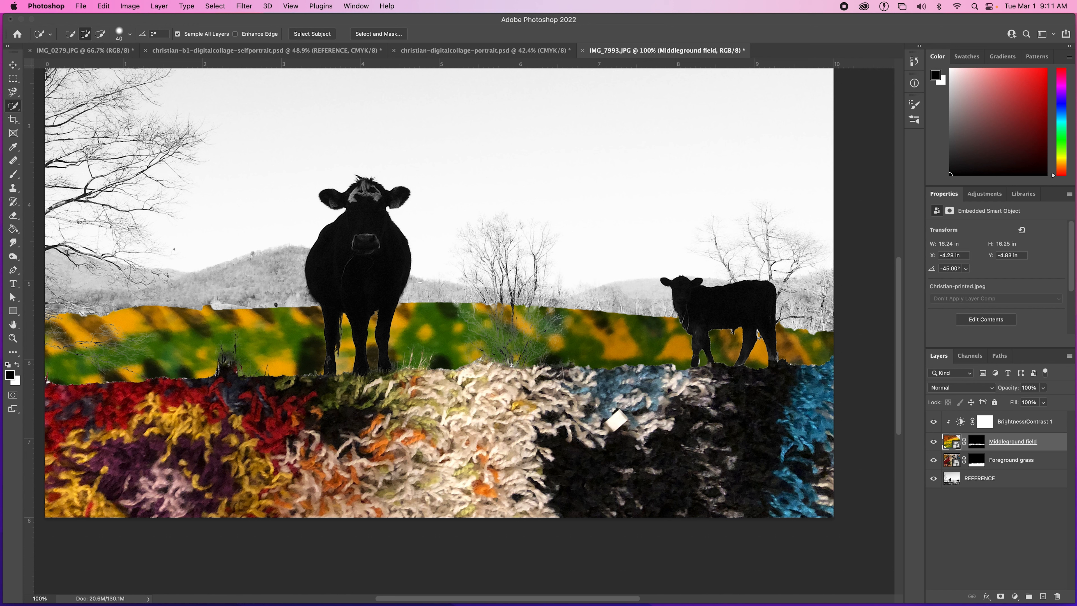
scroll(314, 395, left, 2)
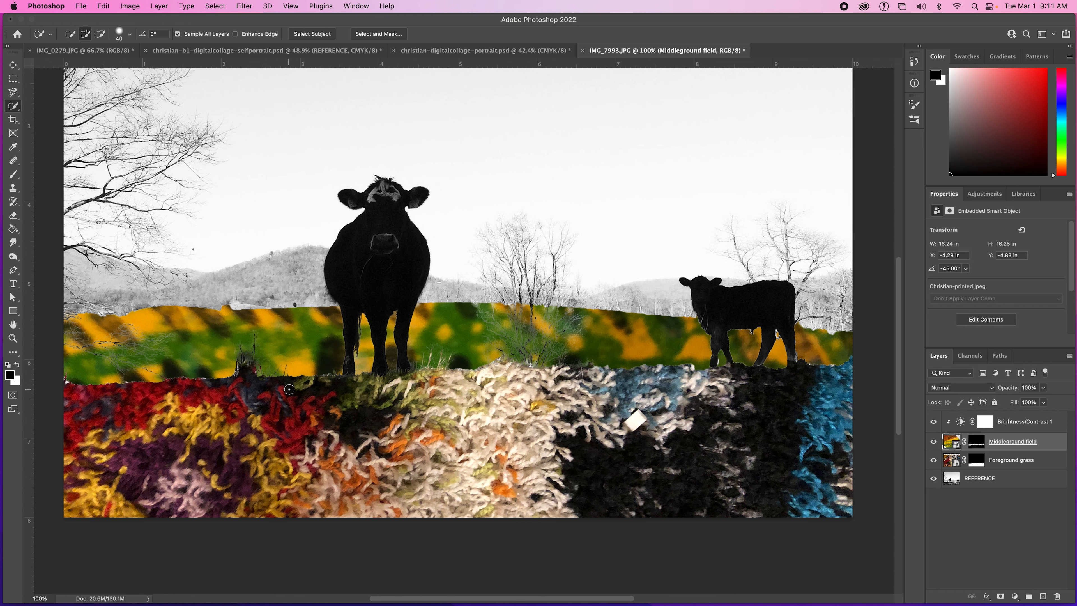